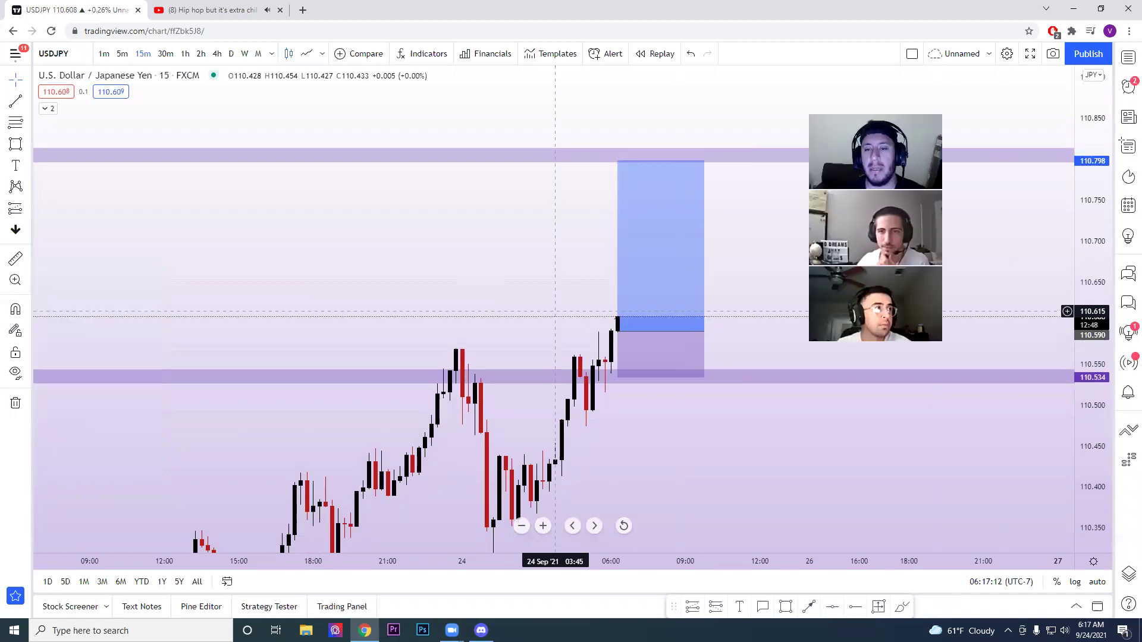
scroll(303, 281, up, 2)
scroll(402, 290, down, 1)
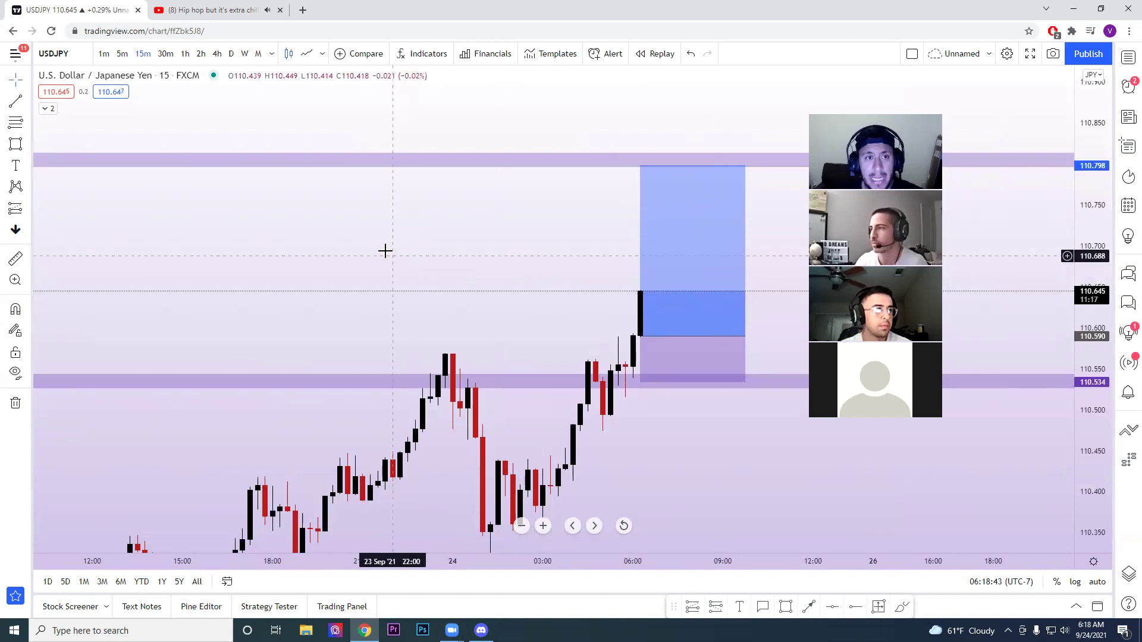
Check the 1-hour chart, return to 15 minutes, and reframe the chart around the position box.
click(185, 53)
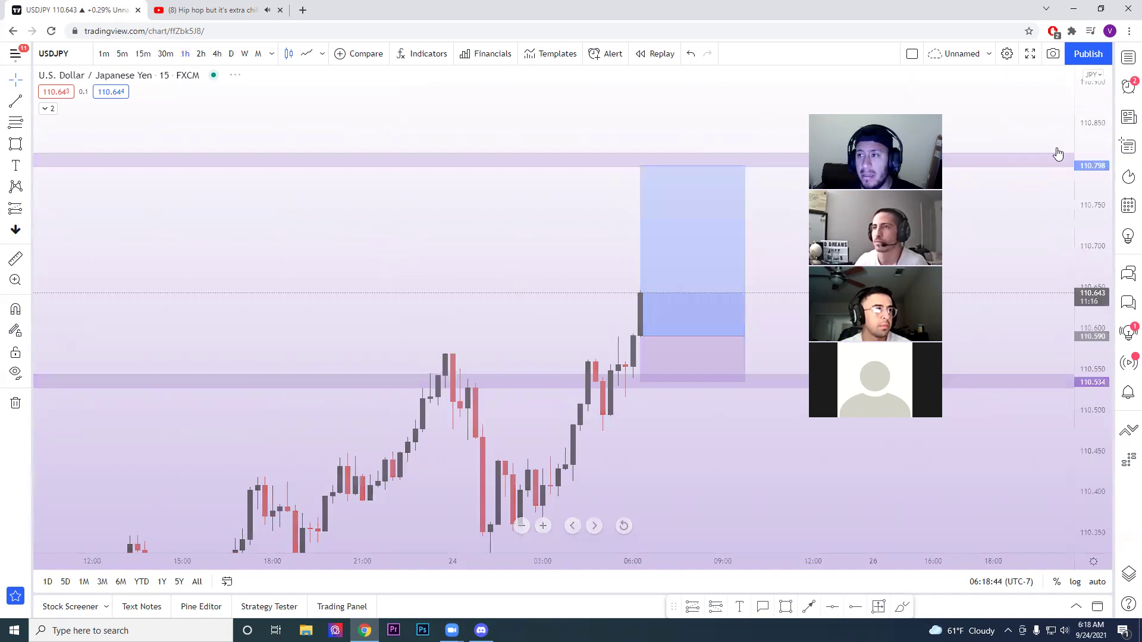
scroll(628, 375, down, 3)
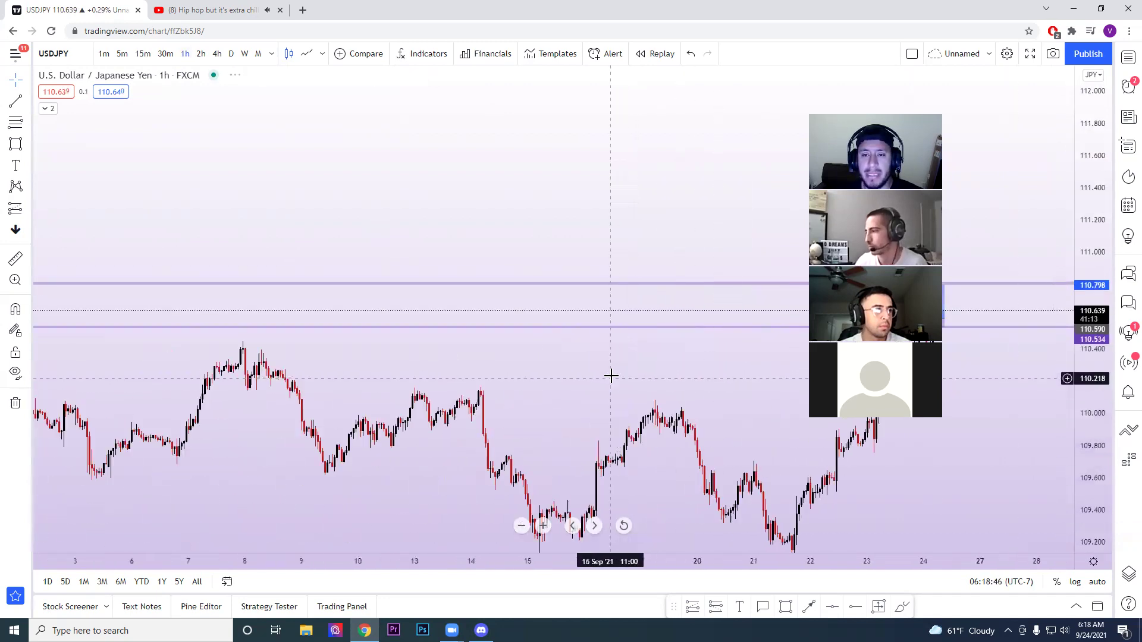
scroll(628, 375, down, 3)
scroll(615, 380, down, 3)
scroll(603, 386, down, 3)
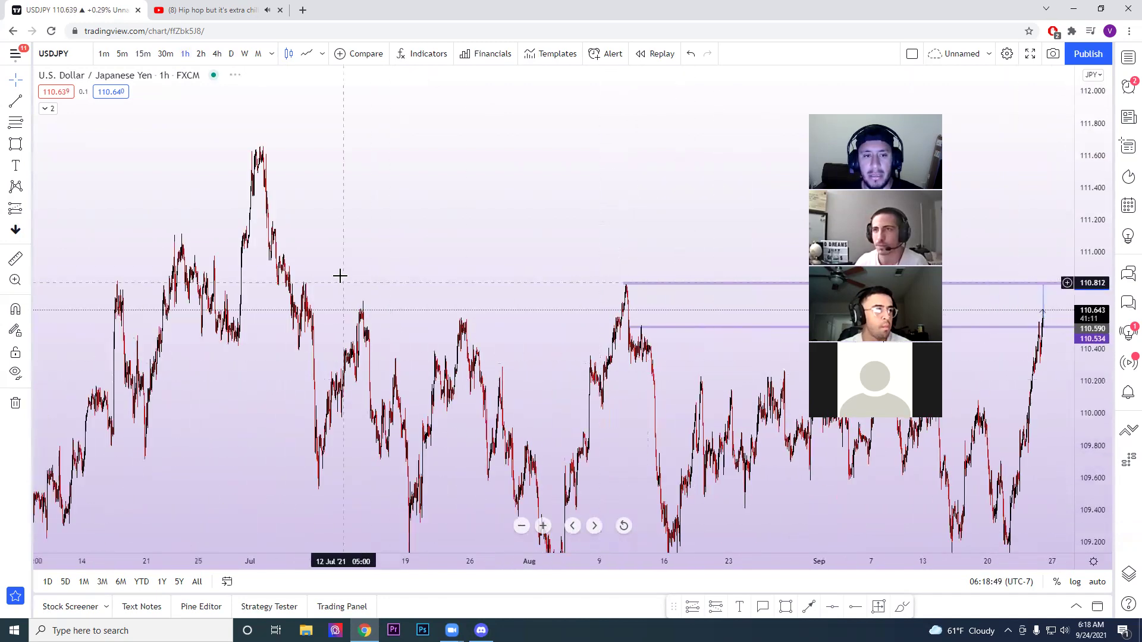
scroll(383, 276, up, 3)
scroll(375, 312, up, 3)
scroll(268, 321, up, 3)
scroll(211, 314, up, 3)
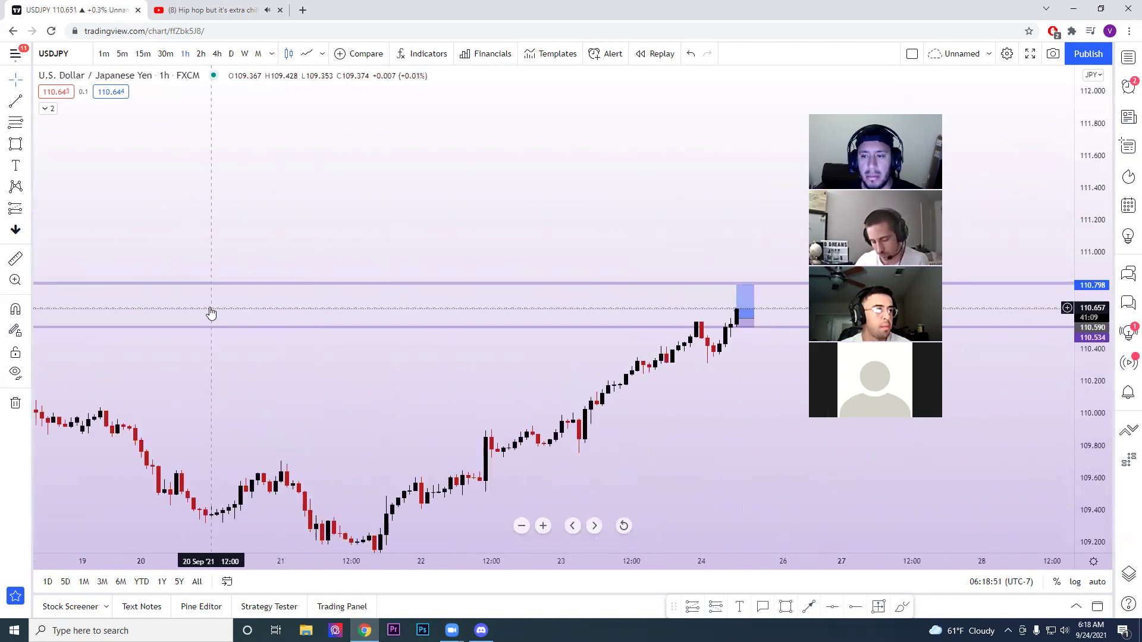
scroll(211, 269, up, 3)
click(143, 54)
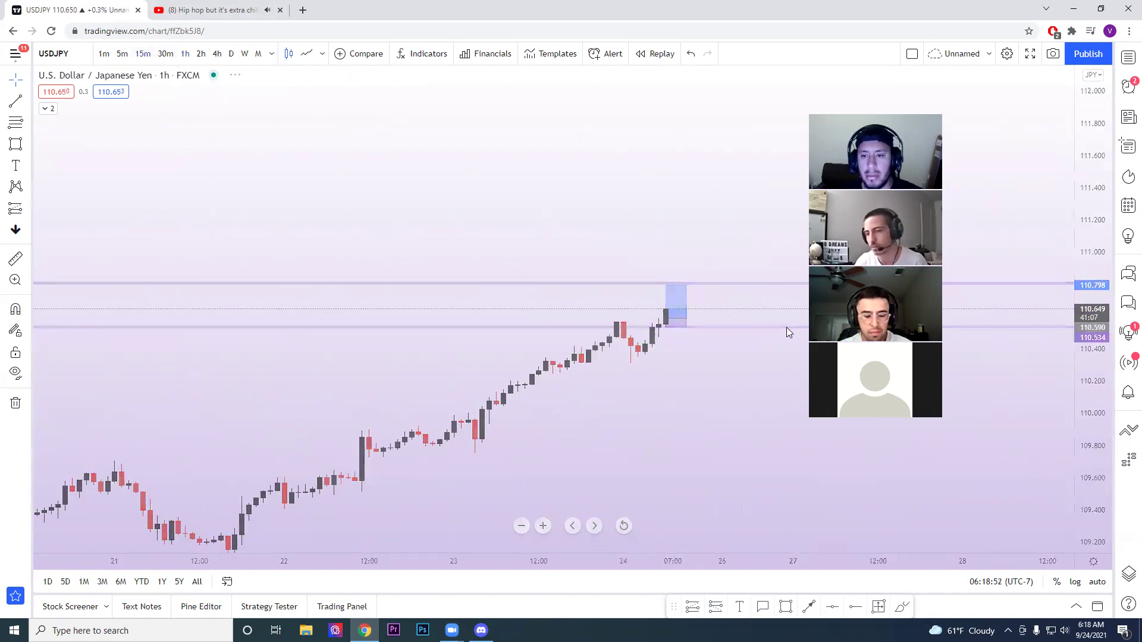
drag(1093, 527, 1094, 446)
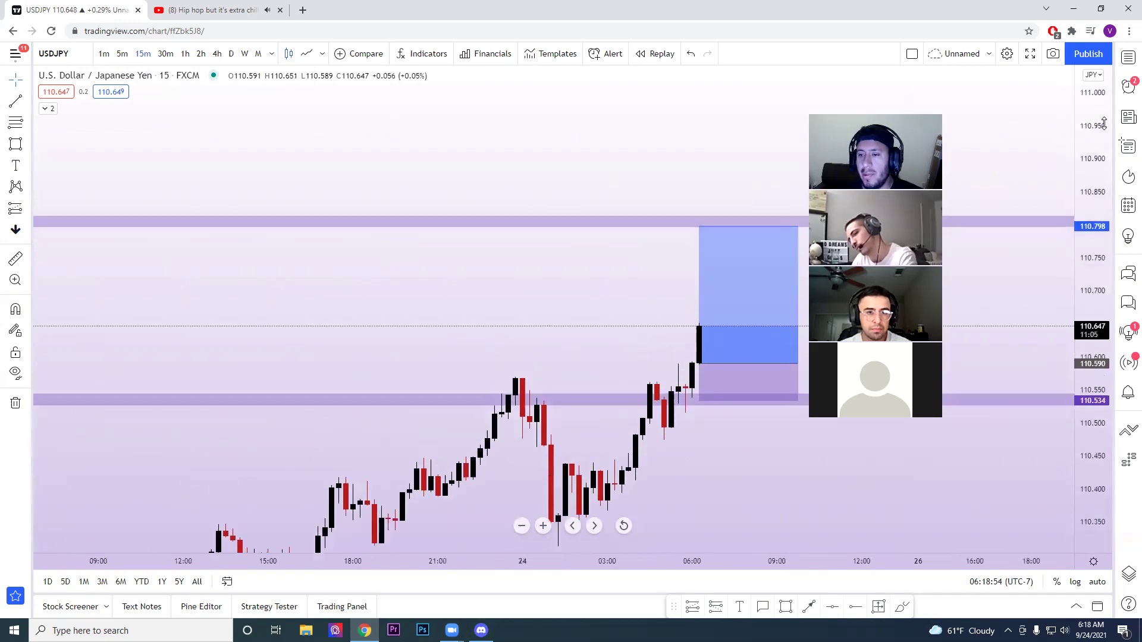
drag(962, 526, 960, 405)
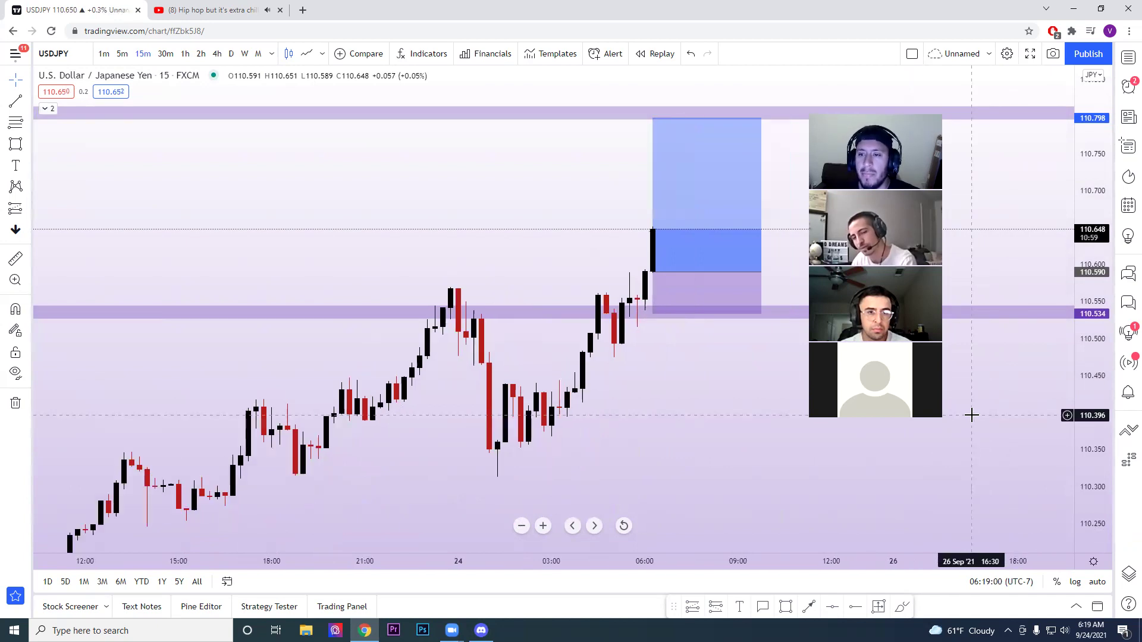
scroll(972, 414, down, 3)
drag(865, 447, 805, 480)
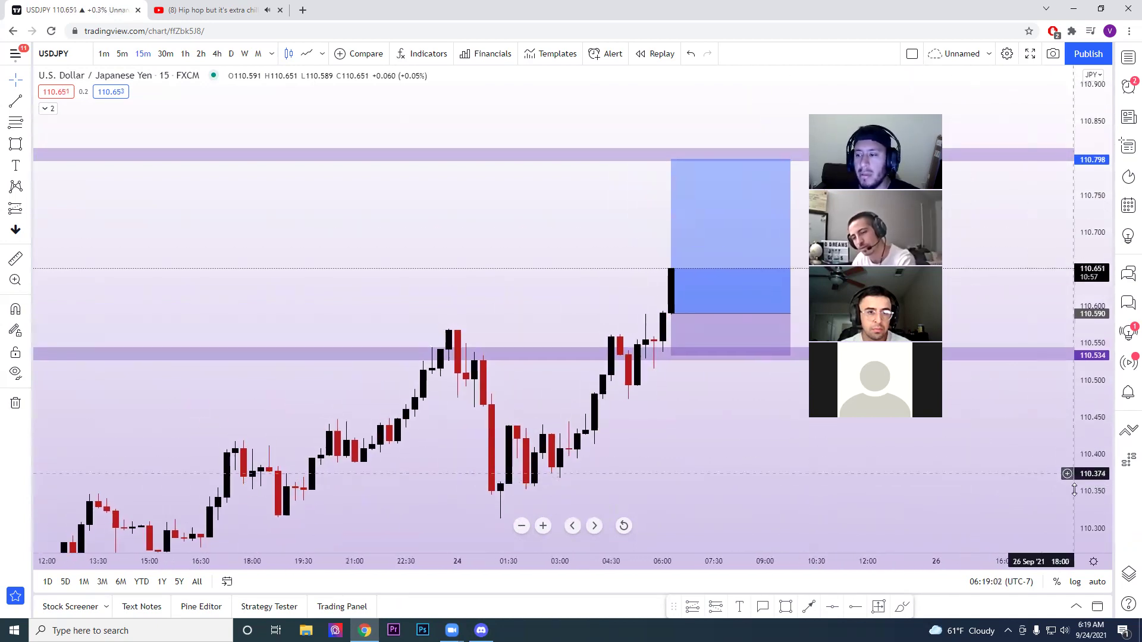
scroll(1084, 473, up, 1)
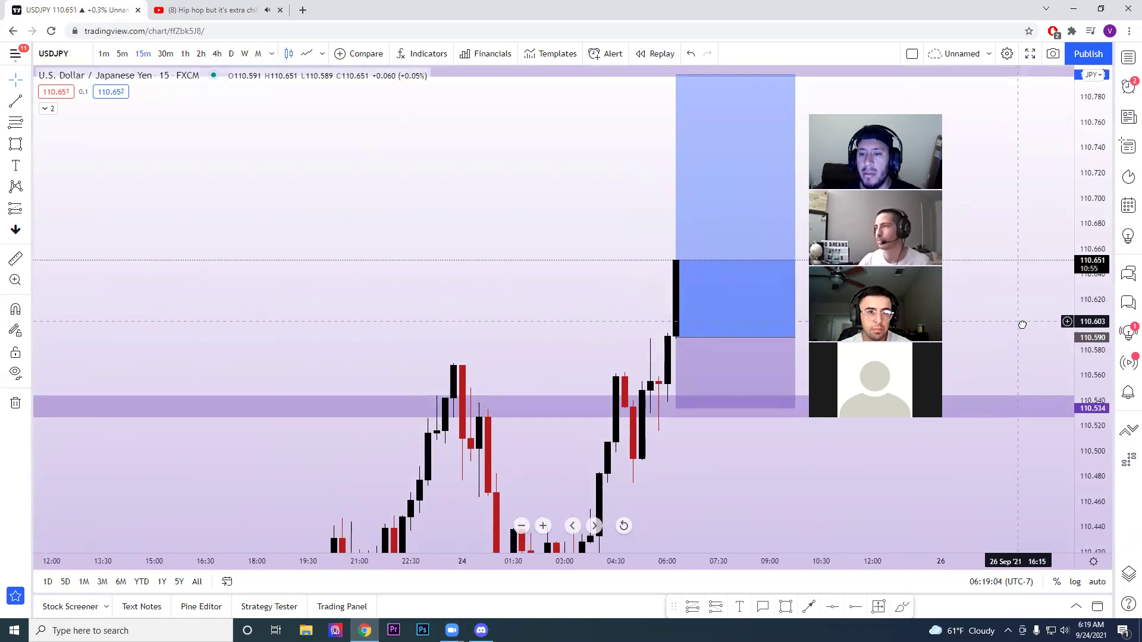
drag(1093, 312, 1094, 278)
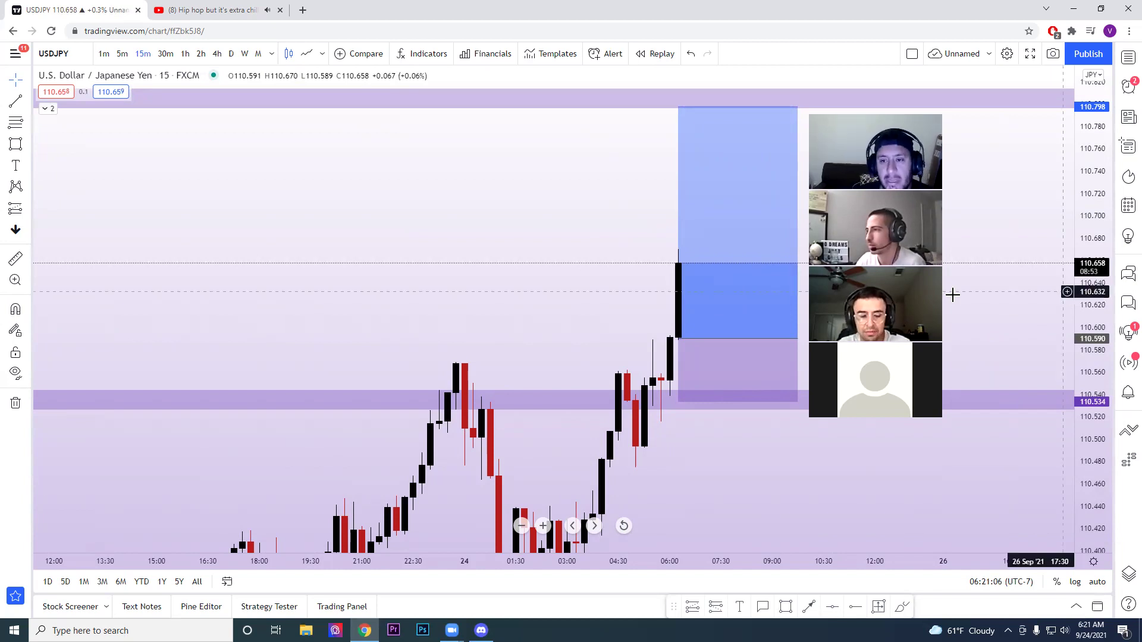
Measure the rise from the 110.590 entry to the latest candles, then clear it.
click(15, 259)
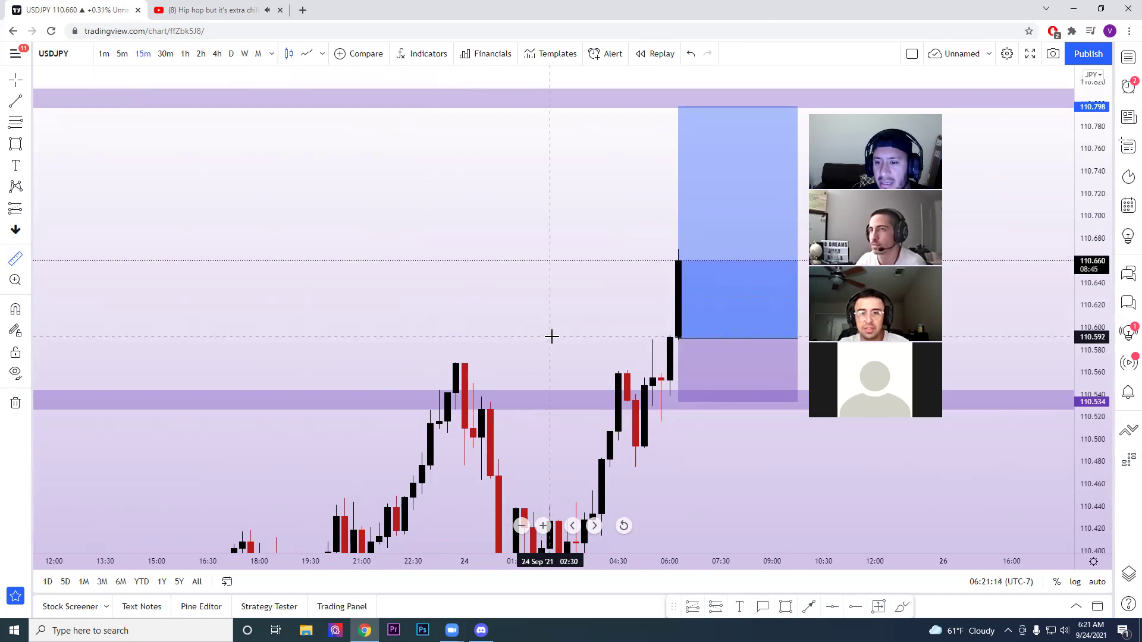
click(555, 337)
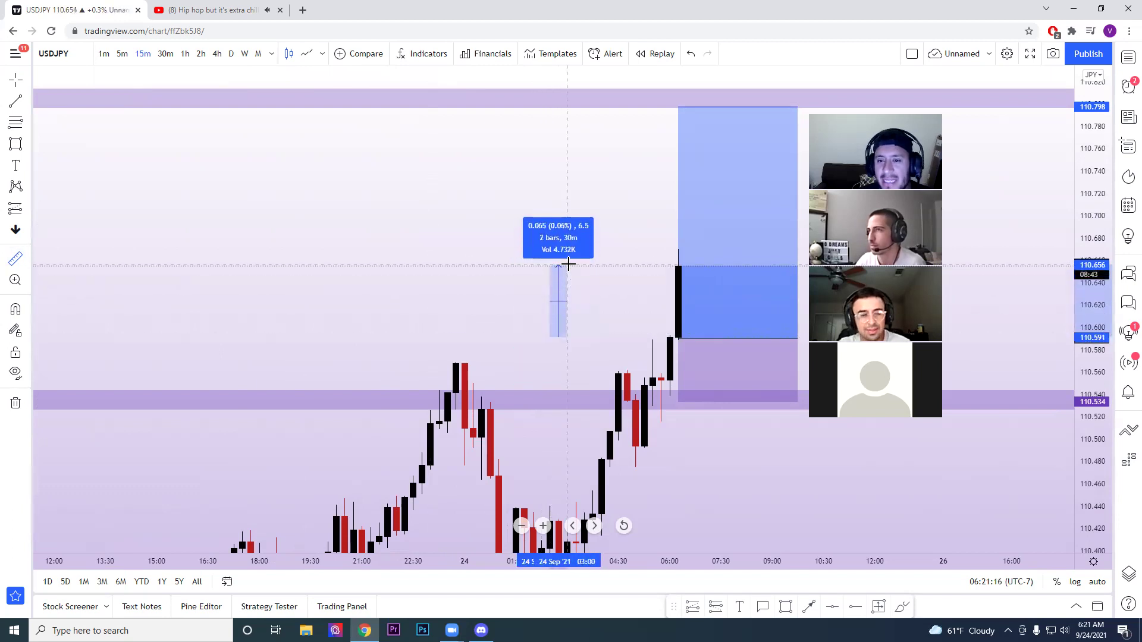
click(569, 264)
click(530, 299)
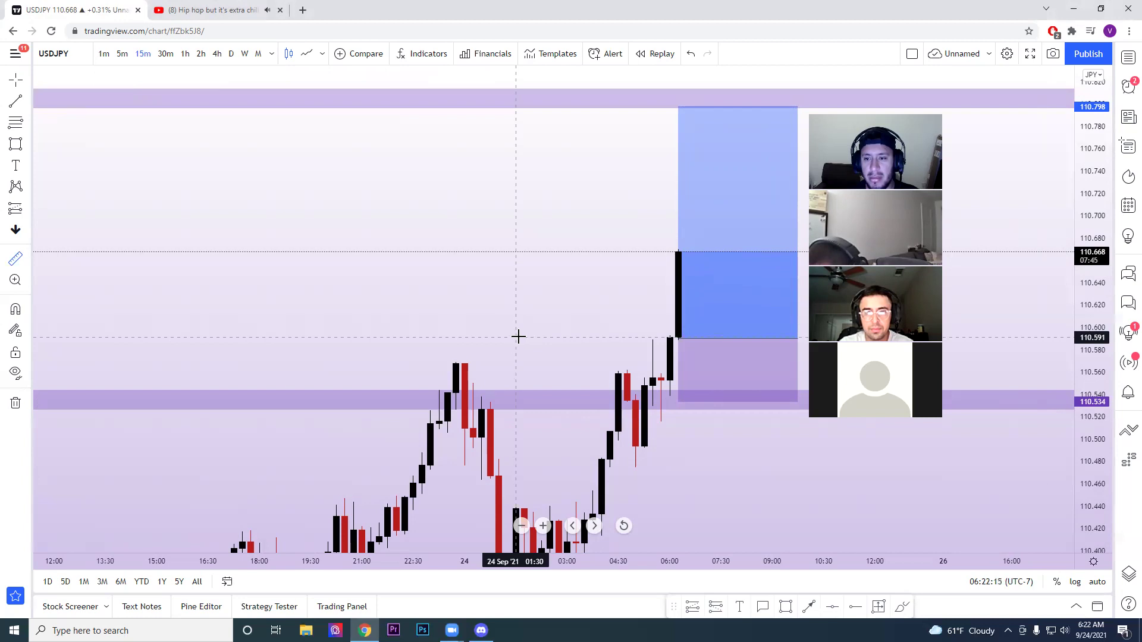
Re-measure the move above the entry and compress the price scale to fit both zones.
drag(518, 336, 540, 253)
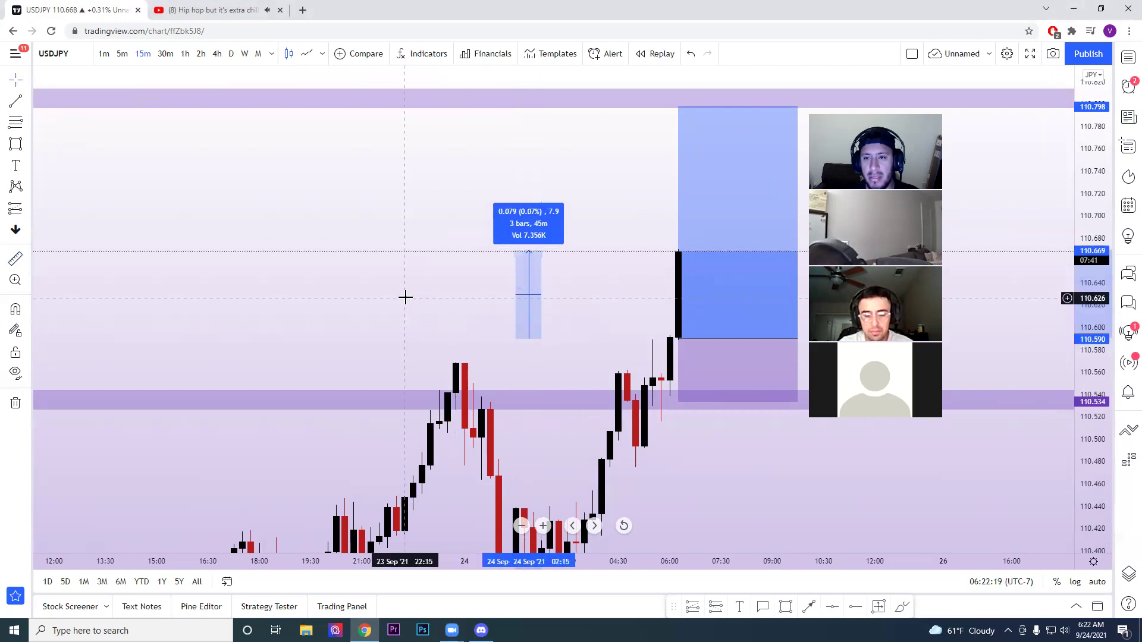
click(405, 296)
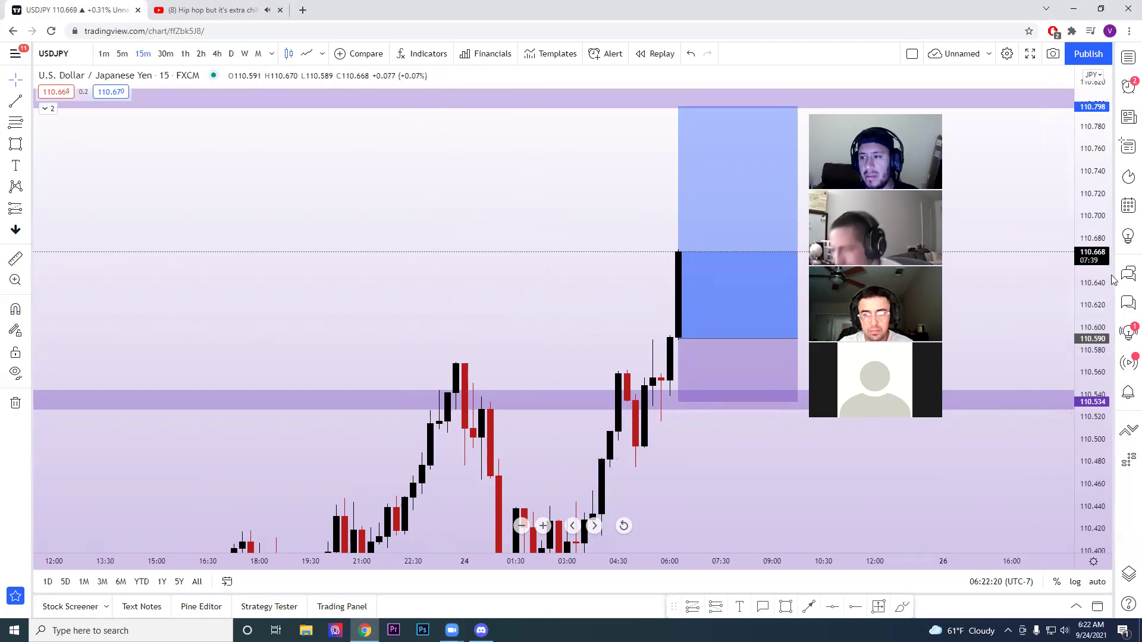
drag(1093, 280, 1093, 304)
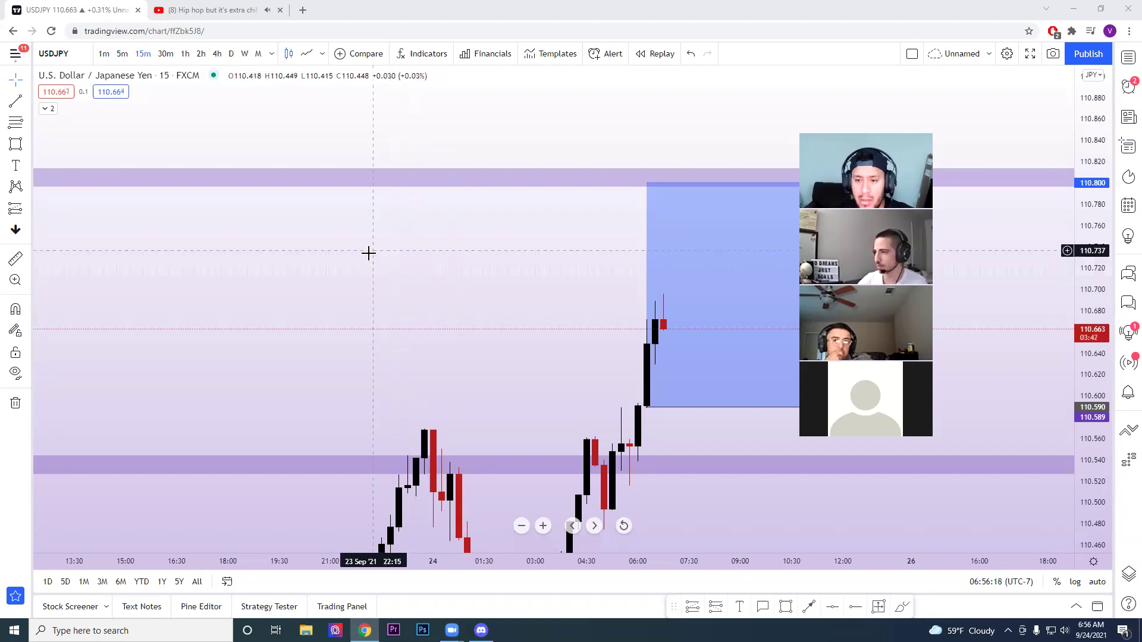
Pan the chart to reposition the recent candles.
mouse_move(325, 374)
mouse_down()
mouse_move(339, 369)
mouse_move(319, 345)
mouse_up()
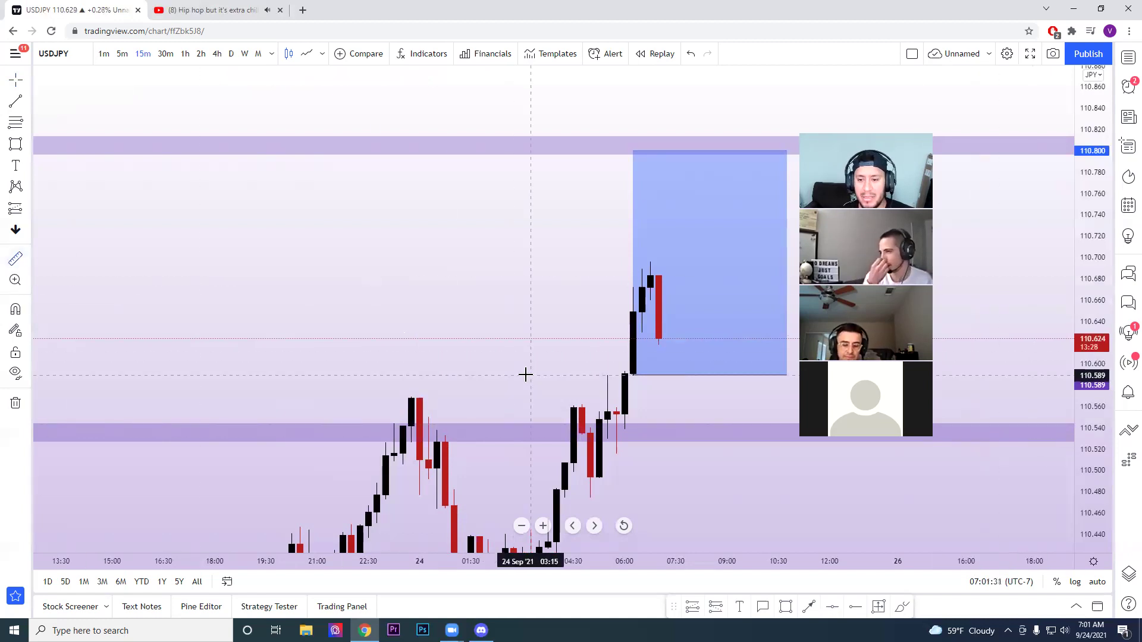
drag(530, 345, 530, 266)
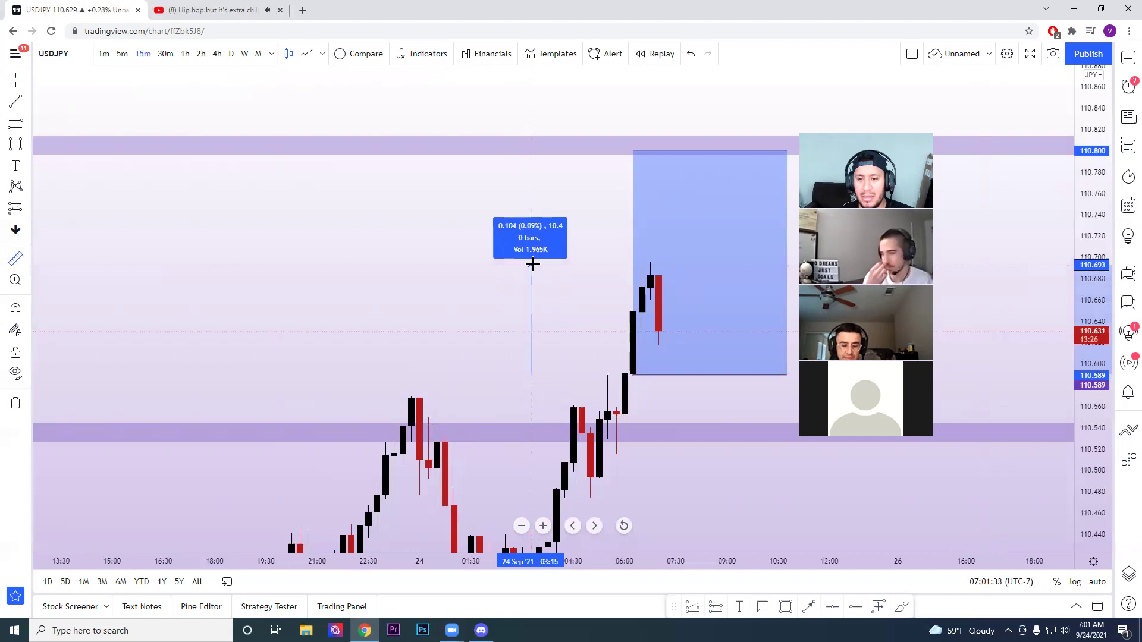
click(425, 289)
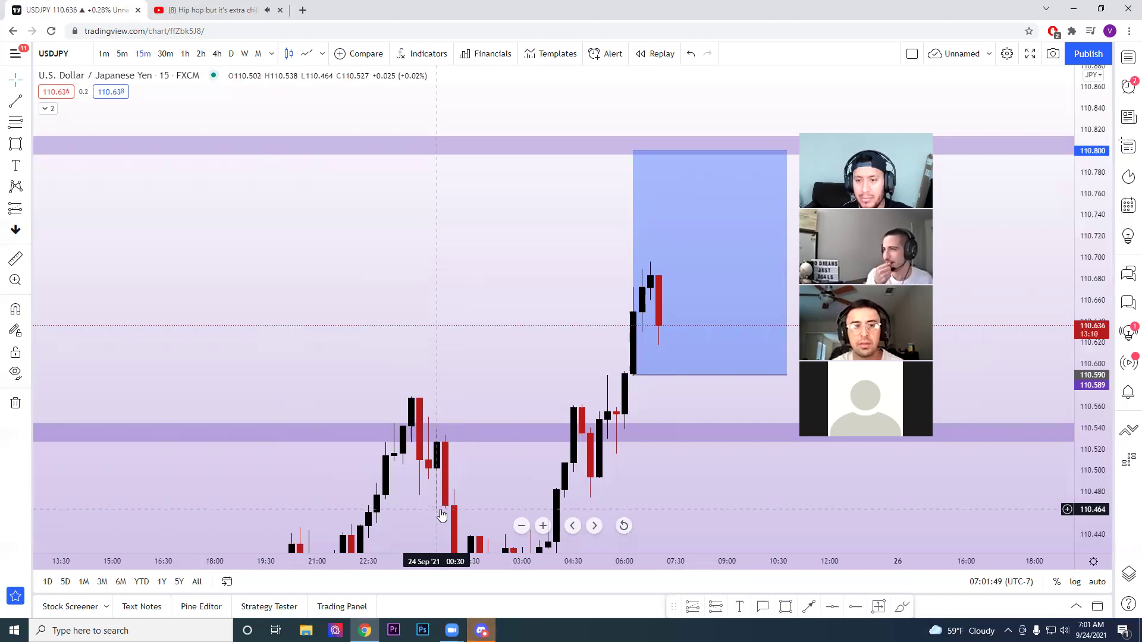
click(1129, 82)
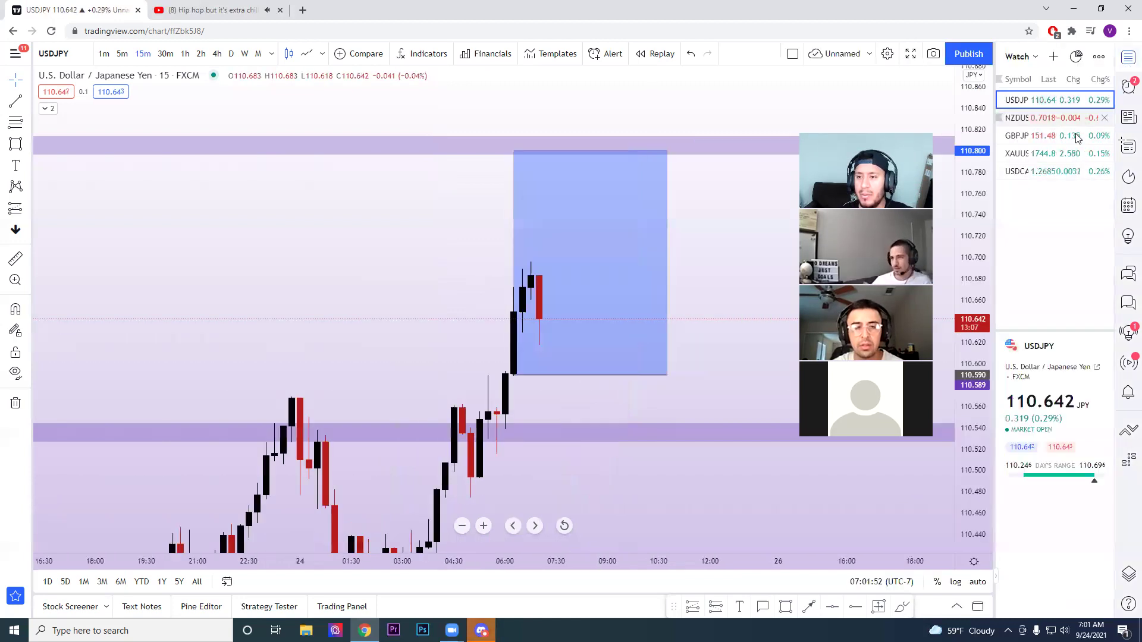
click(1027, 118)
click(1025, 136)
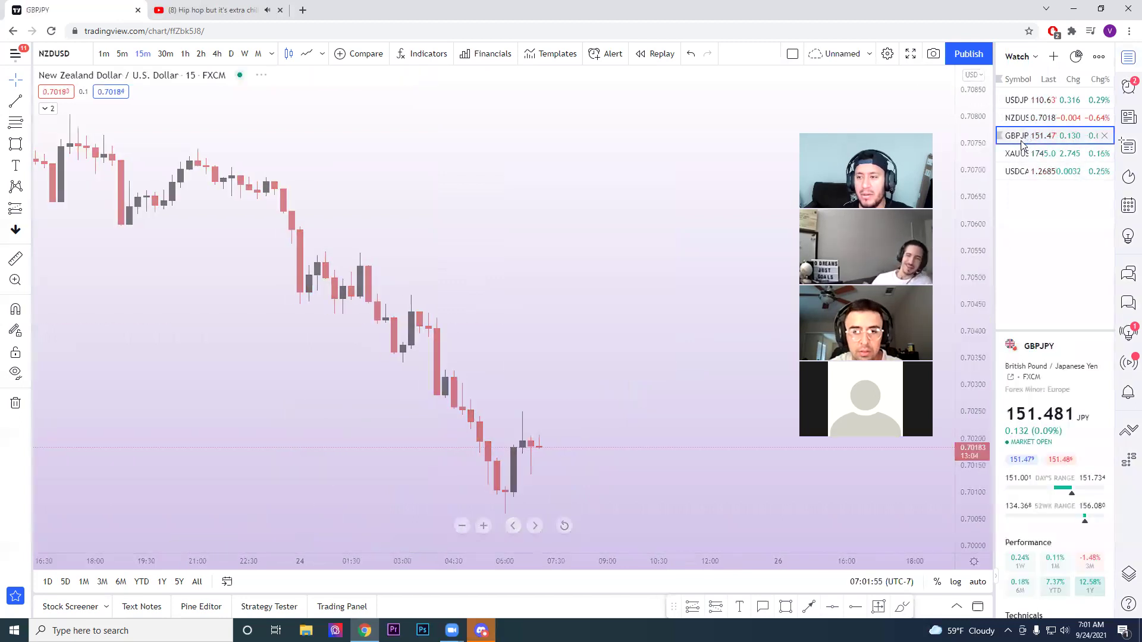
click(1024, 154)
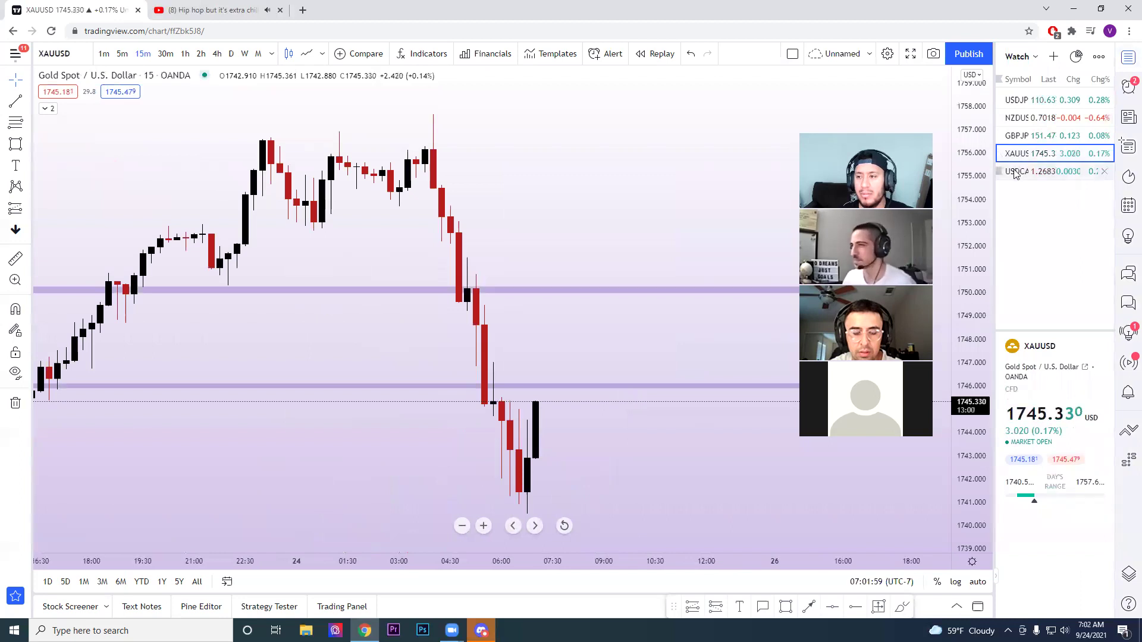
click(1015, 174)
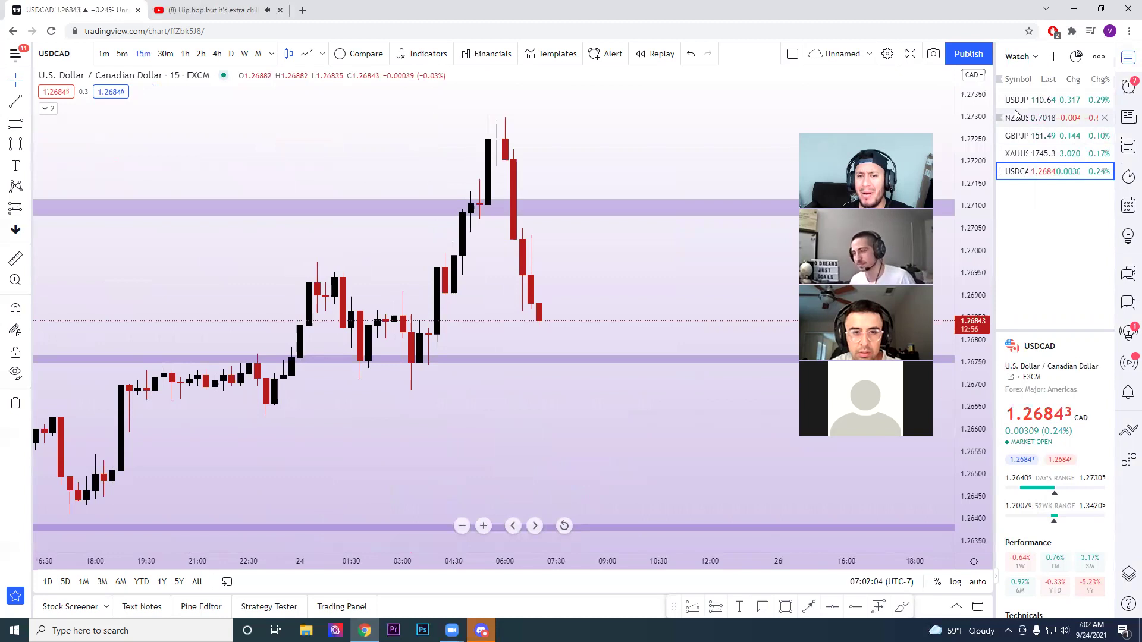
click(1017, 100)
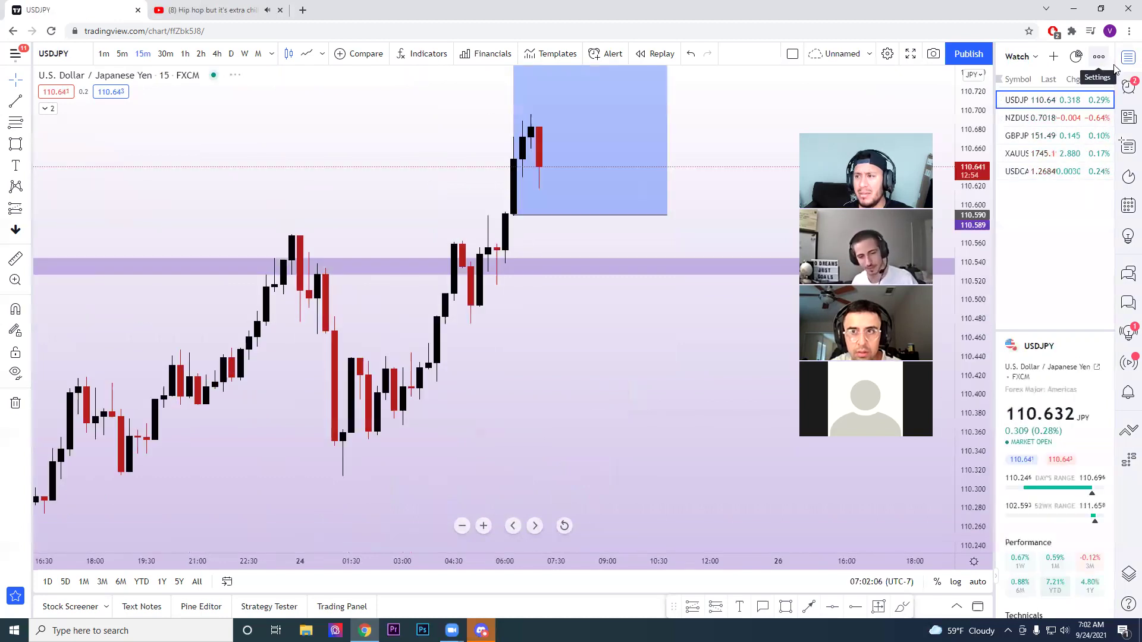
click(1128, 56)
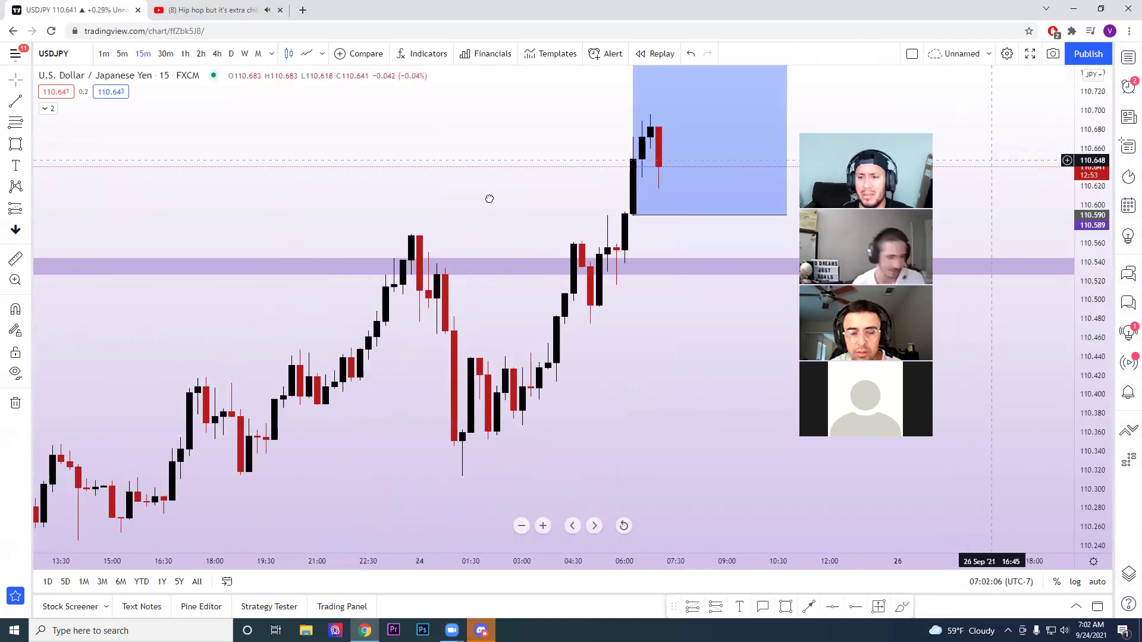
Bring the 110.800 upper zone into view and switch to 5-minute candles.
drag(487, 199, 506, 307)
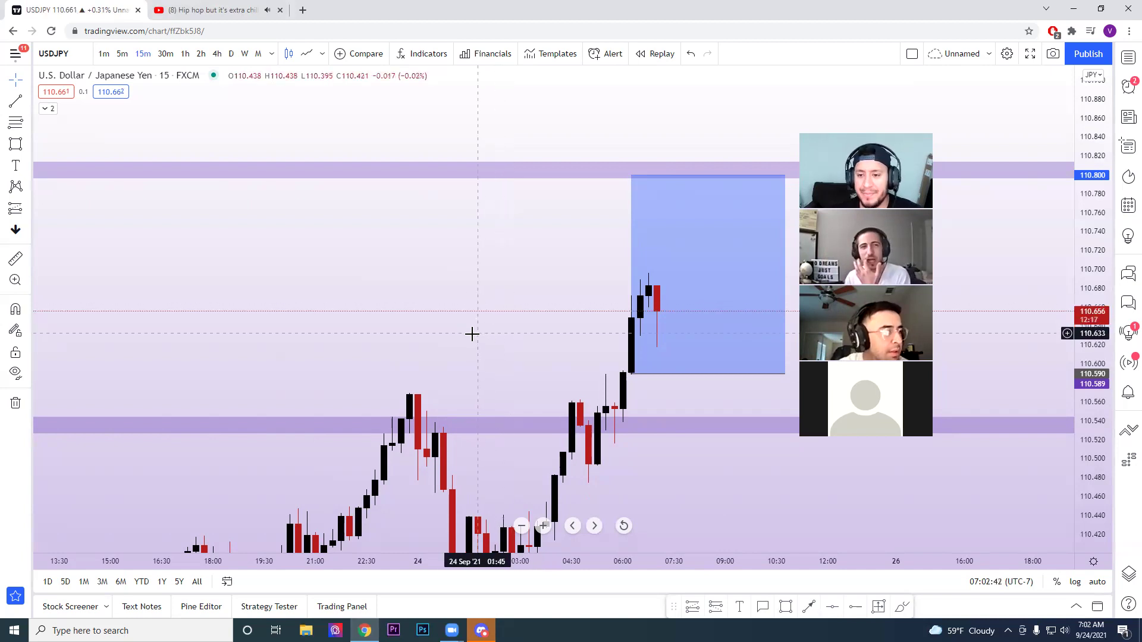
drag(472, 337, 476, 338)
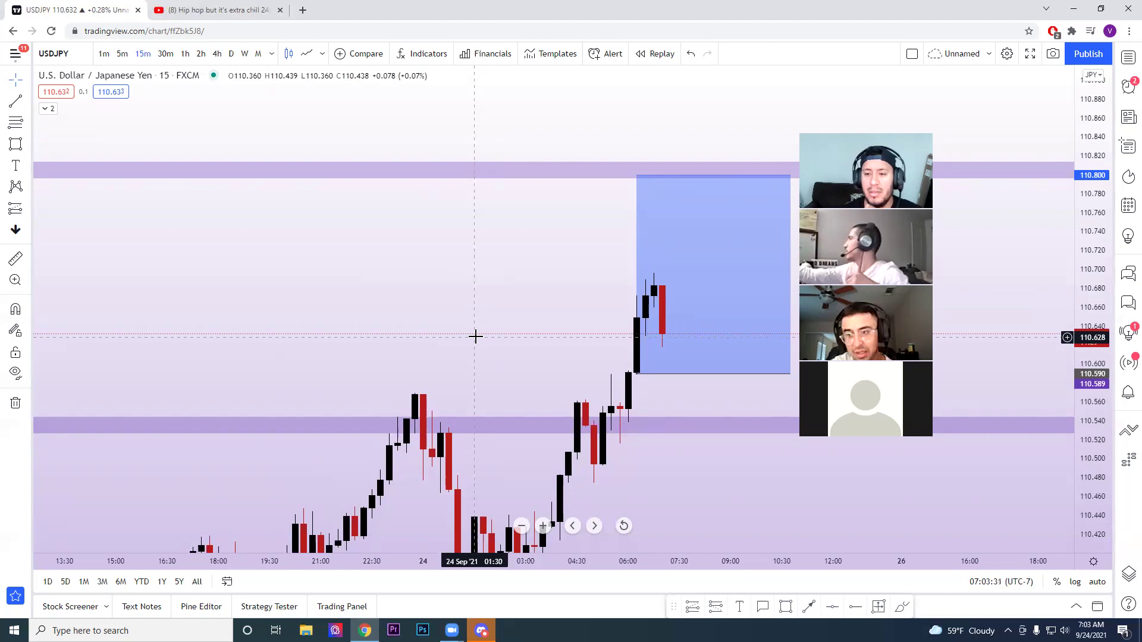
click(122, 54)
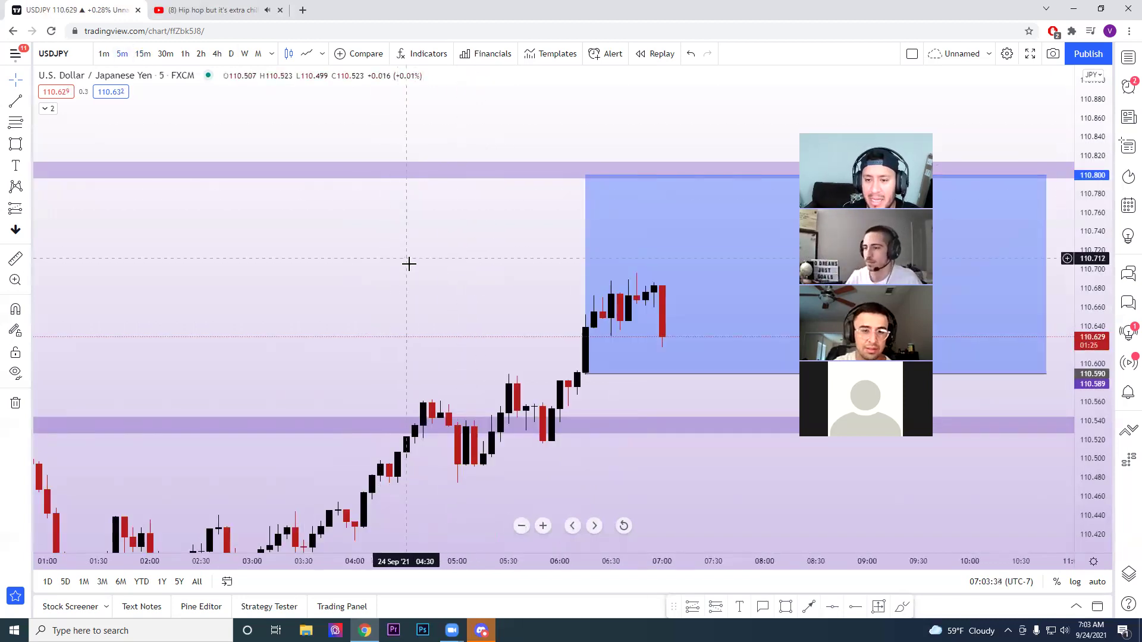
mouse_move(714, 357)
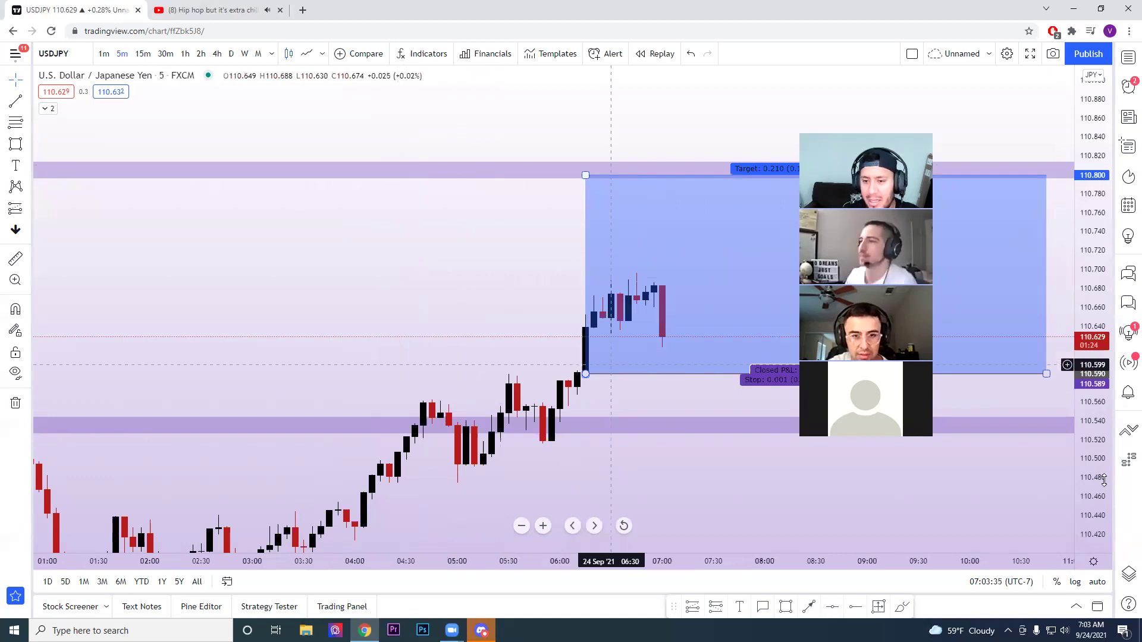
scroll(309, 240, up, 2)
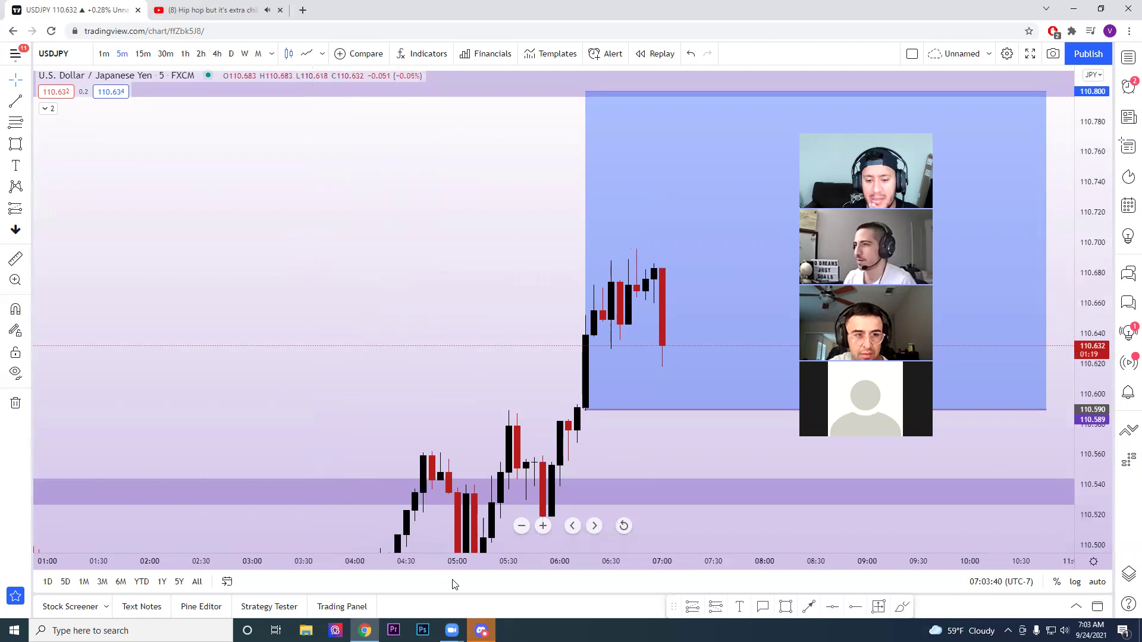
click(482, 631)
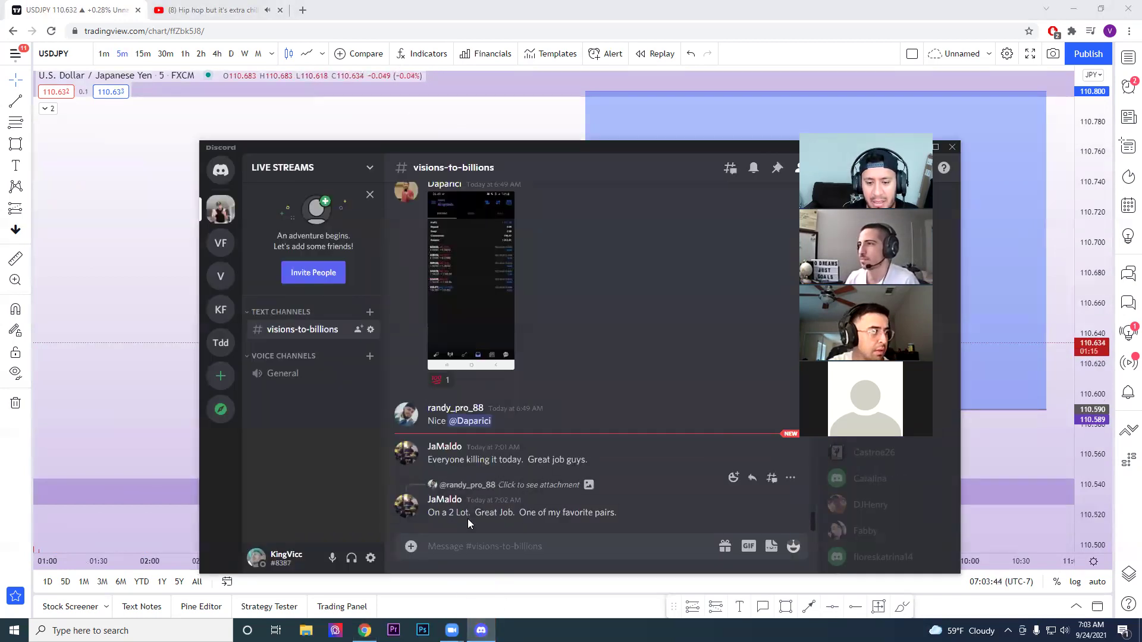
scroll(504, 412, up, 5)
scroll(503, 406, up, 3)
click(502, 407)
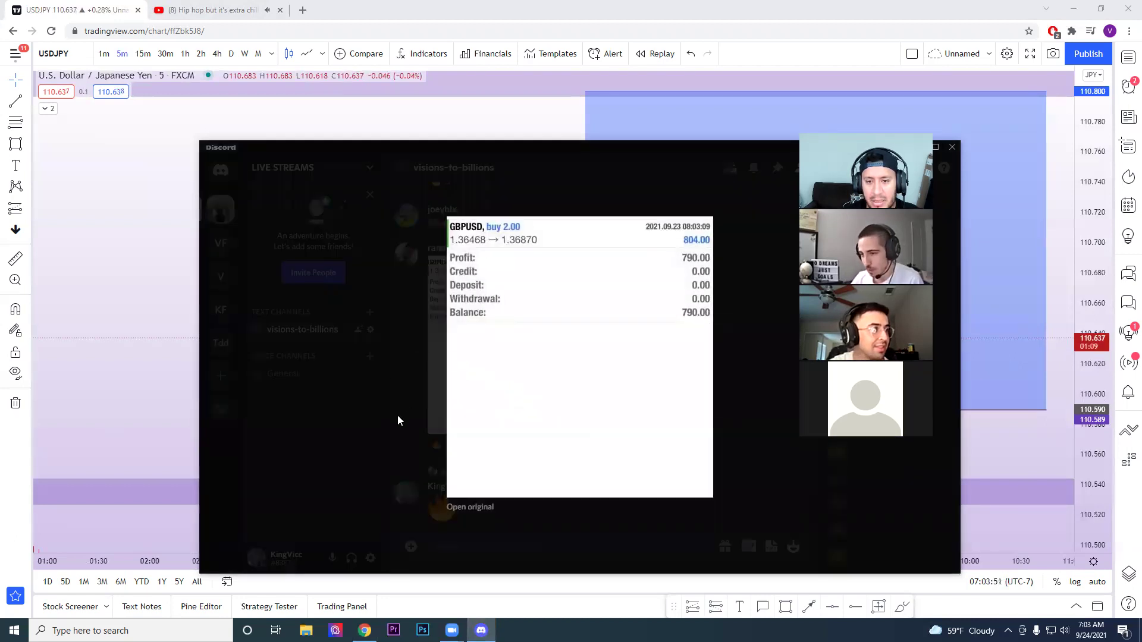
click(397, 416)
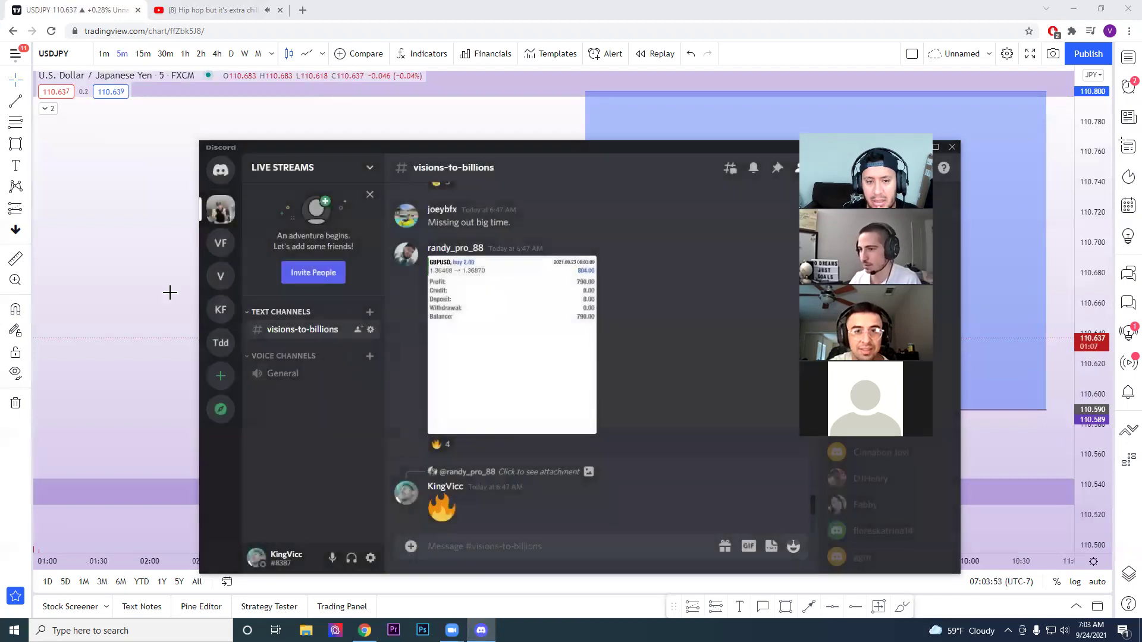
click(106, 275)
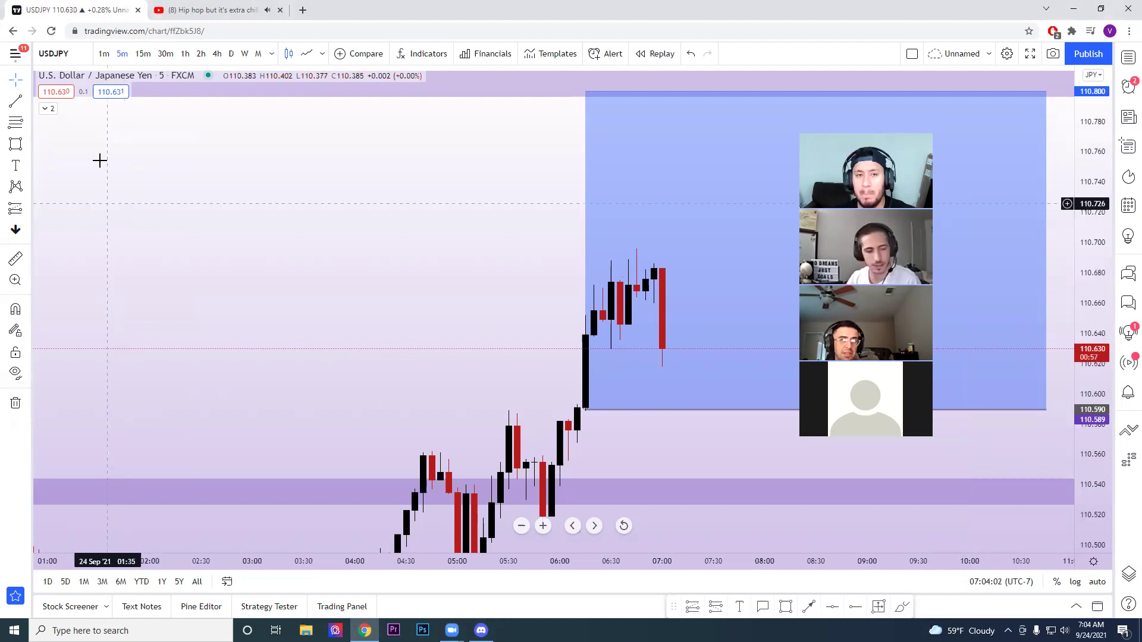
Switch the USDJPY chart from 5-minute back to 15-minute candles.
click(143, 54)
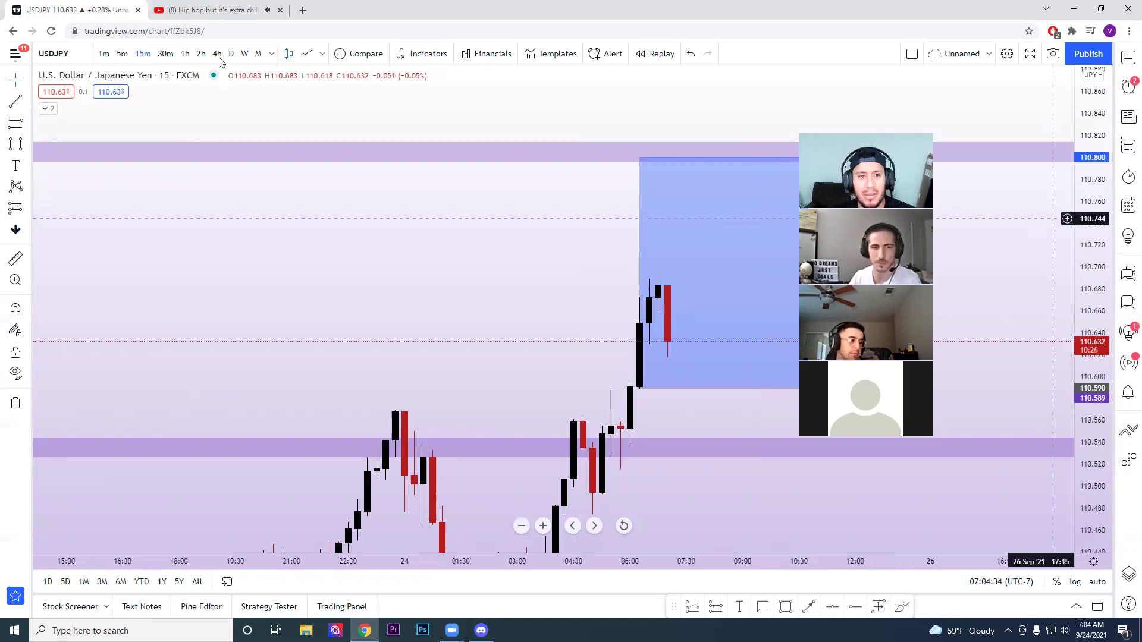
Switch to 1-hour candles and pan through earlier months of USDJPY history.
click(185, 54)
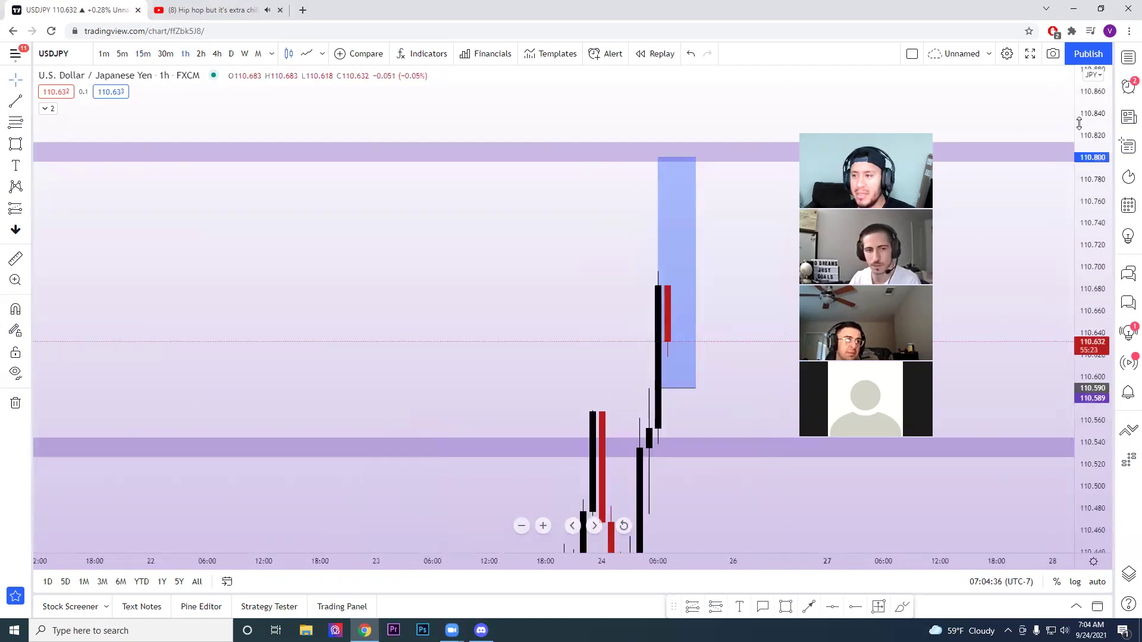
scroll(777, 482, down, 5)
scroll(696, 486, down, 3)
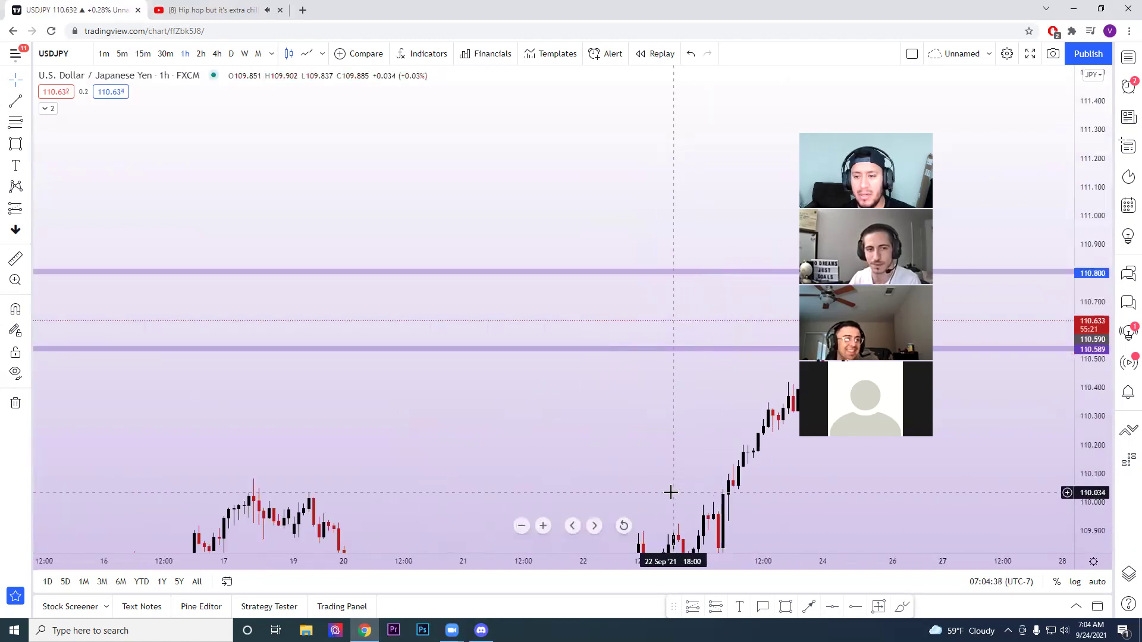
scroll(660, 491, down, 3)
scroll(645, 493, down, 4)
scroll(646, 493, down, 3)
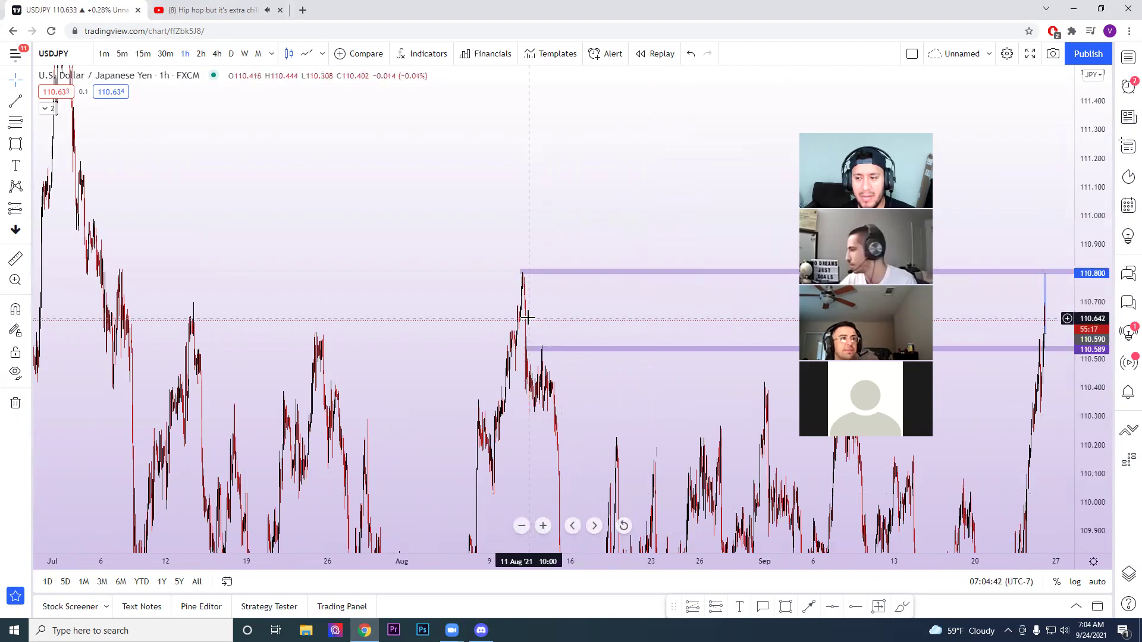
scroll(527, 321, up, 5)
drag(528, 318, 339, 321)
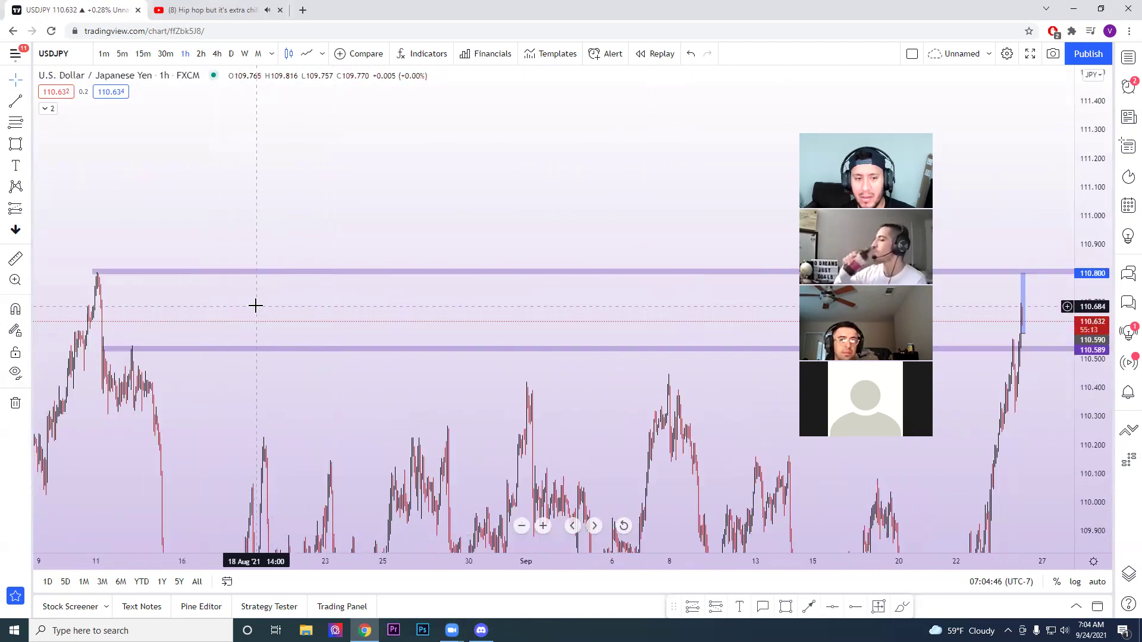
mouse_move(256, 306)
mouse_down()
mouse_move(496, 397)
mouse_move(180, 321)
mouse_move(548, 339)
mouse_move(104, 334)
mouse_move(175, 341)
mouse_up()
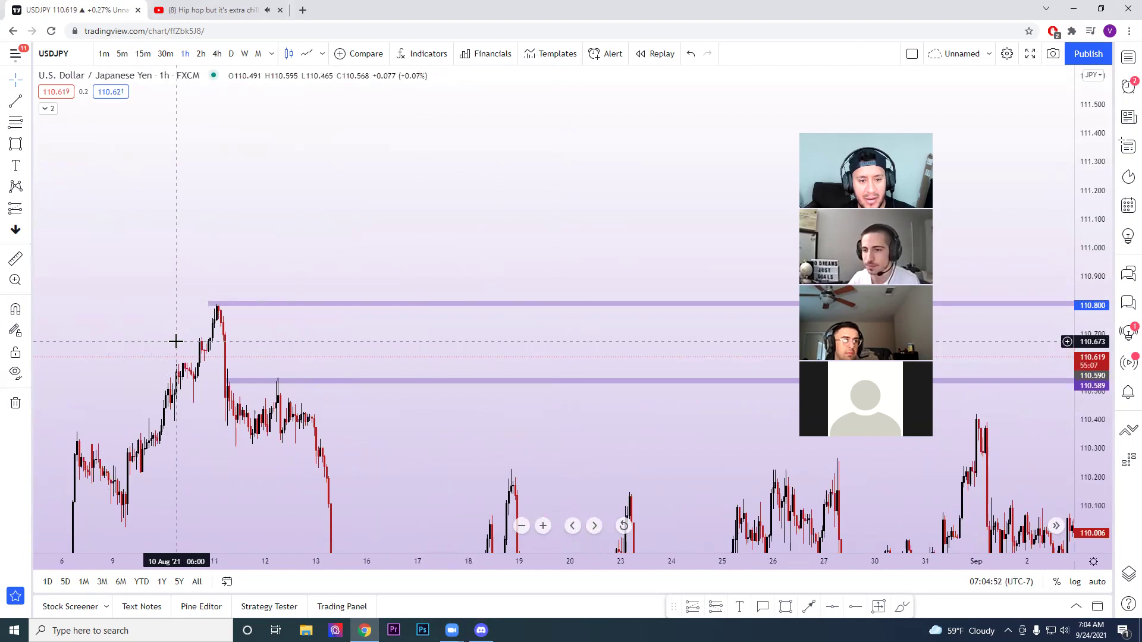
scroll(175, 341, down, 5)
drag(143, 334, 530, 321)
scroll(530, 321, up, 3)
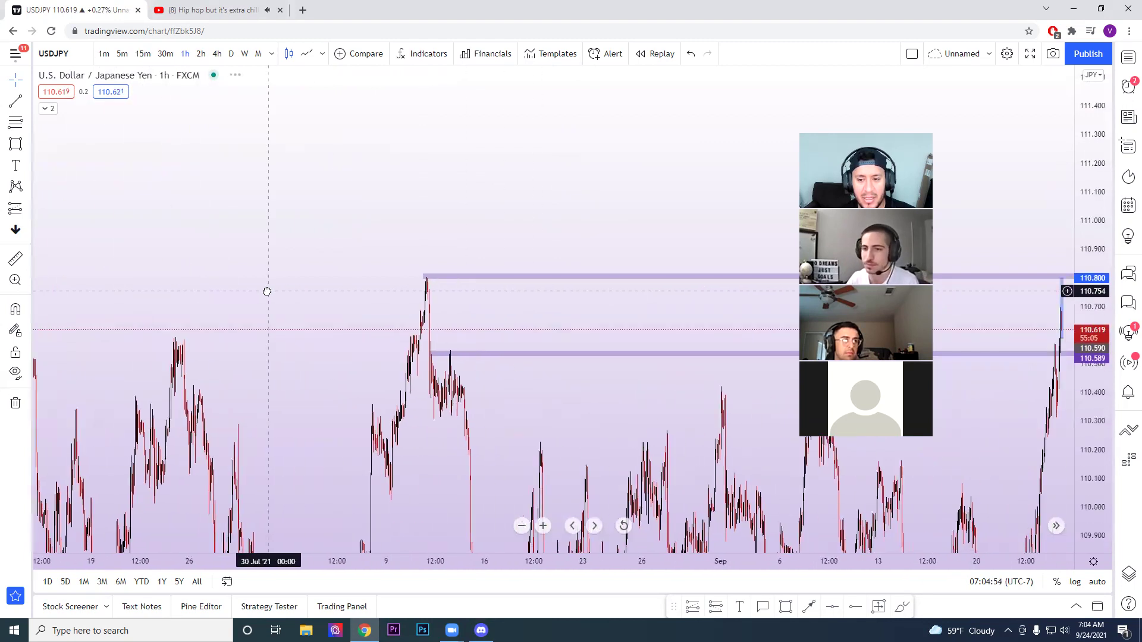
drag(268, 295, 223, 292)
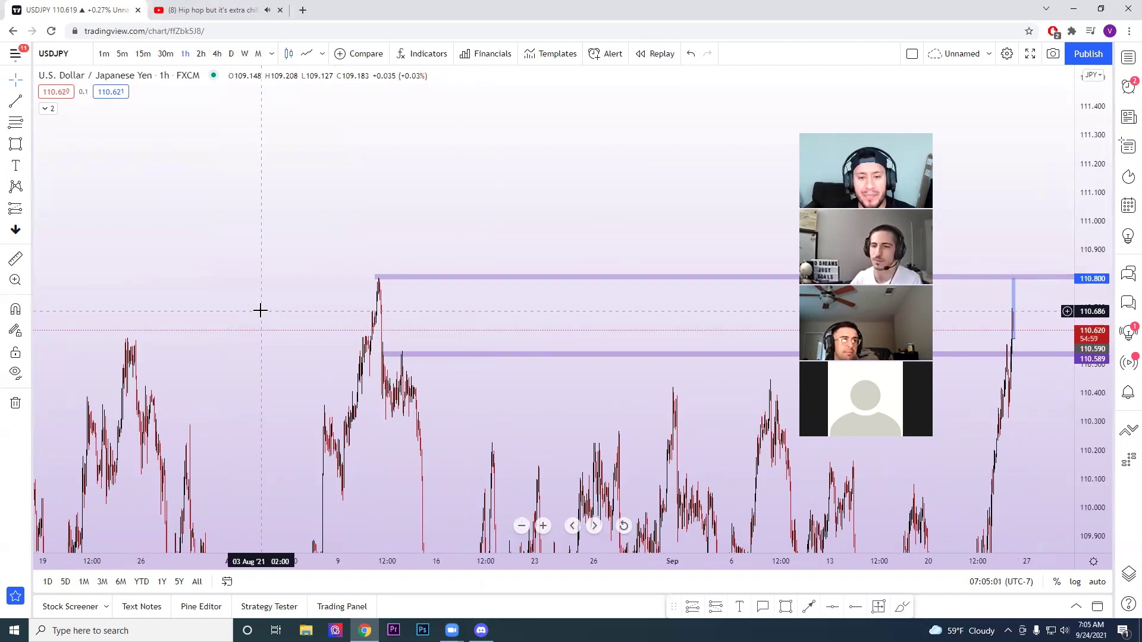
scroll(260, 311, up, 3)
scroll(261, 310, up, 3)
scroll(261, 310, up, 3)
scroll(261, 310, up, 3)
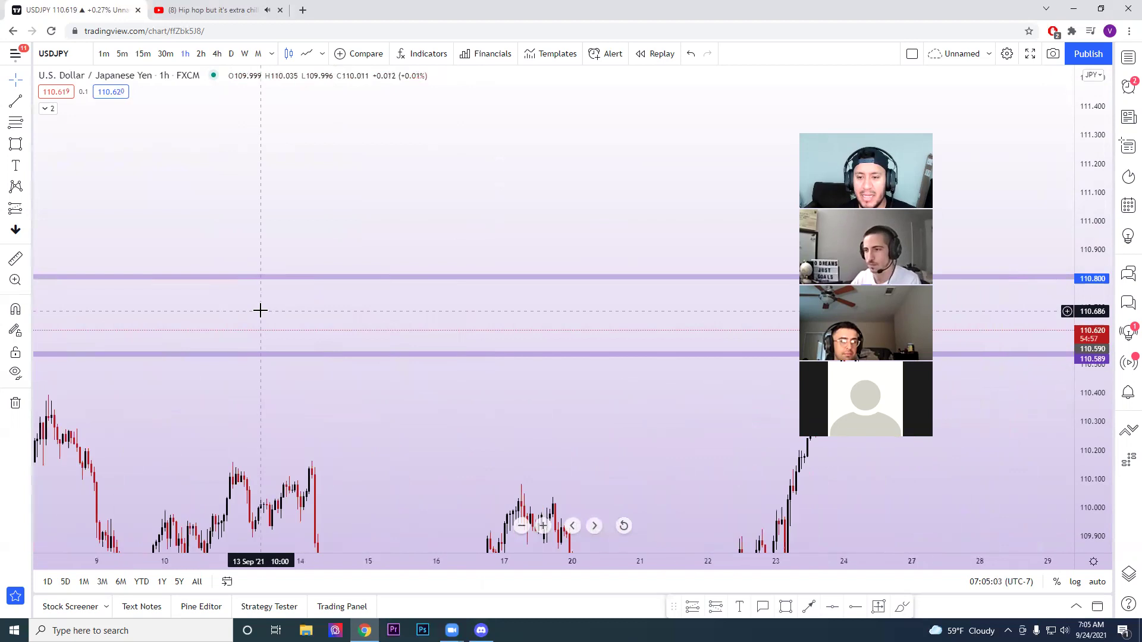
scroll(260, 311, up, 4)
scroll(261, 311, up, 3)
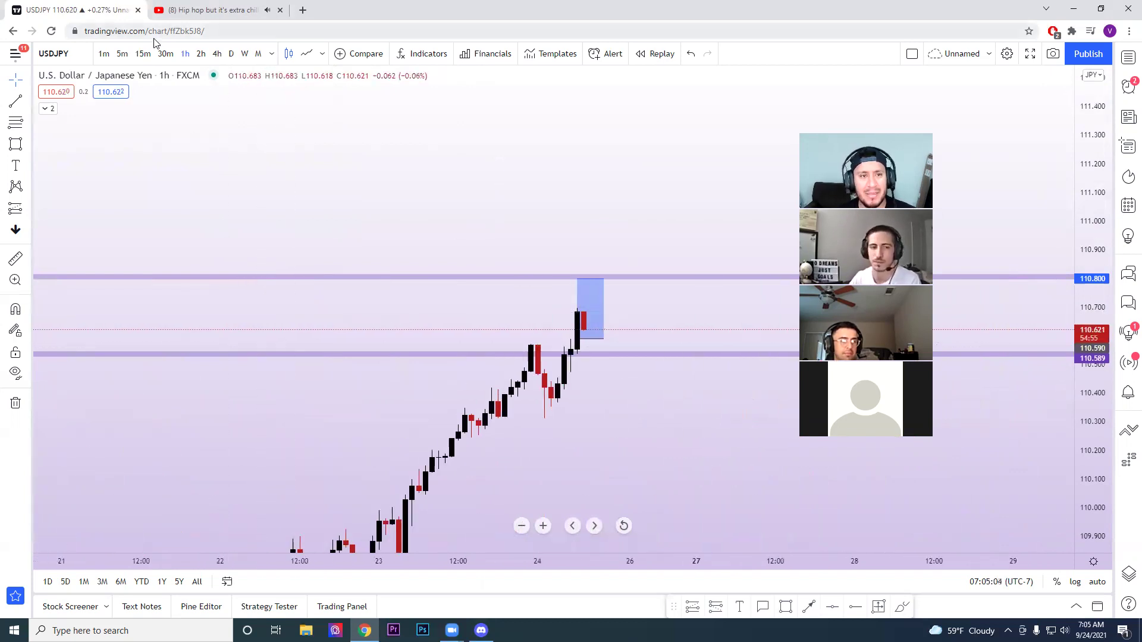
Return to 15-minute candles and stretch the price scale so both zones spread apart.
click(143, 54)
drag(674, 394, 675, 452)
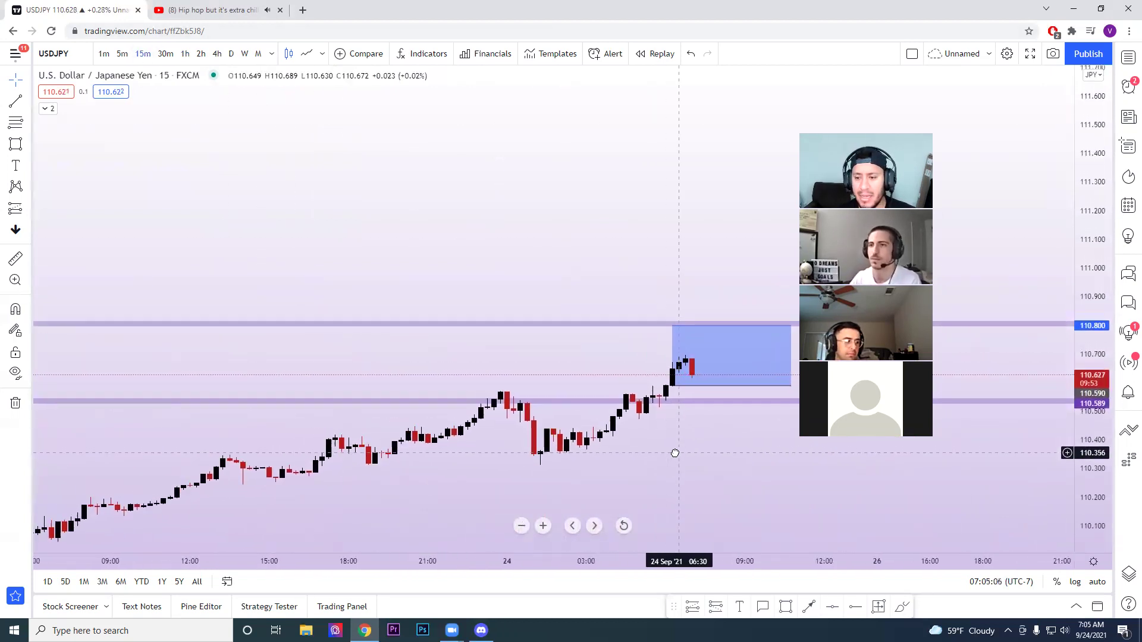
scroll(674, 453, up, 3)
scroll(675, 453, up, 3)
mouse_move(983, 428)
mouse_down()
mouse_move(982, 320)
mouse_move(876, 486)
mouse_move(973, 535)
mouse_up()
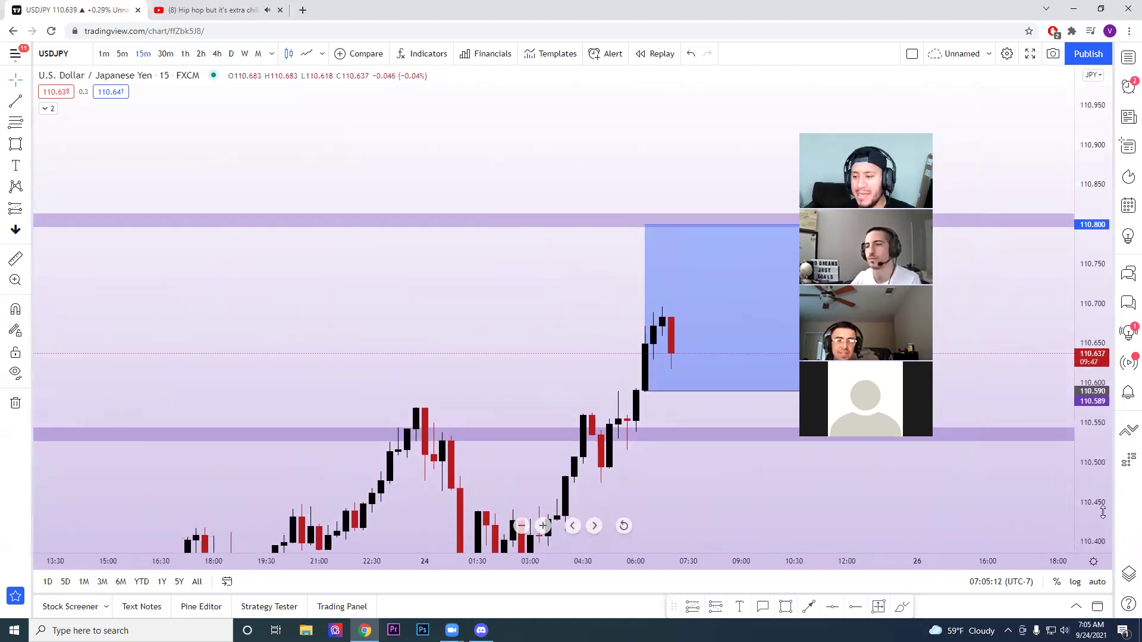
drag(1102, 511, 1102, 465)
drag(1009, 446, 1009, 404)
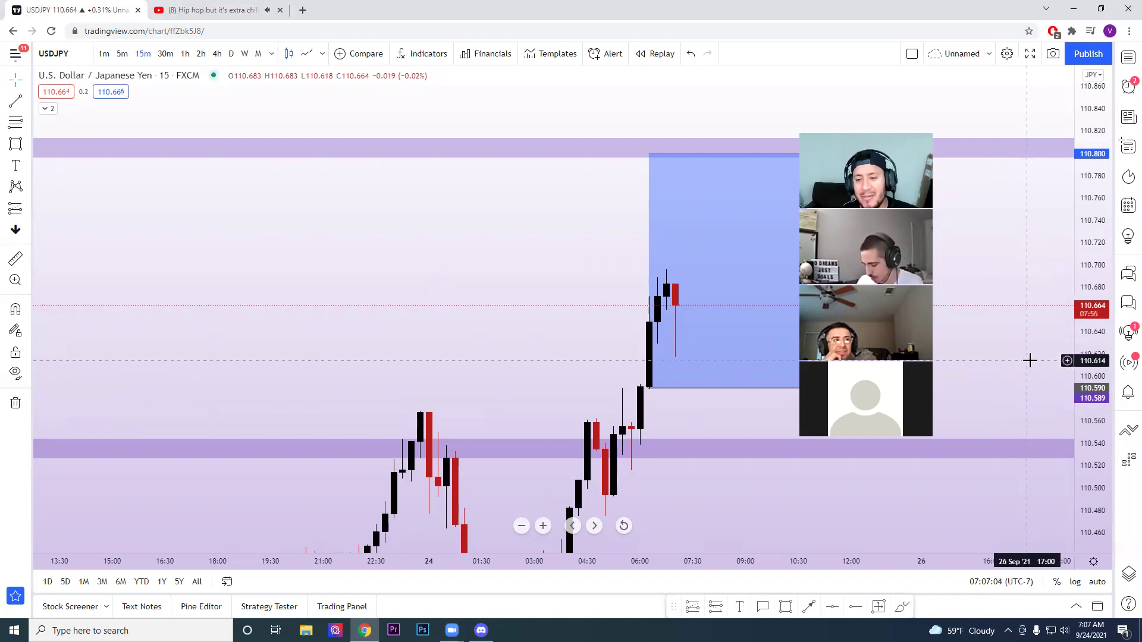
scroll(1029, 360, down, 1)
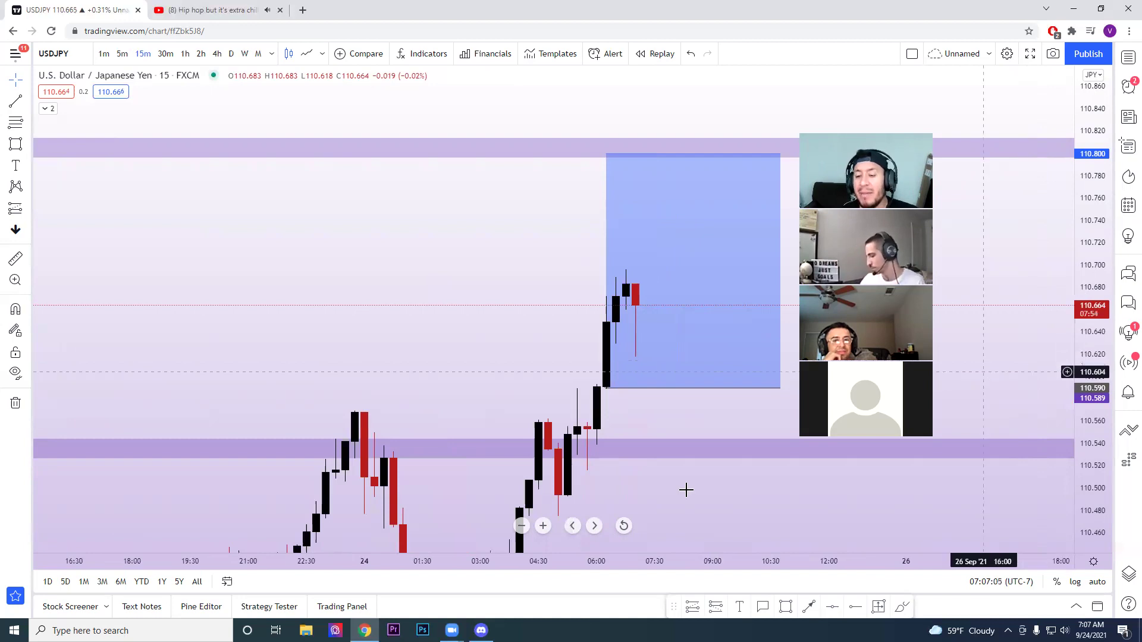
drag(647, 496, 674, 496)
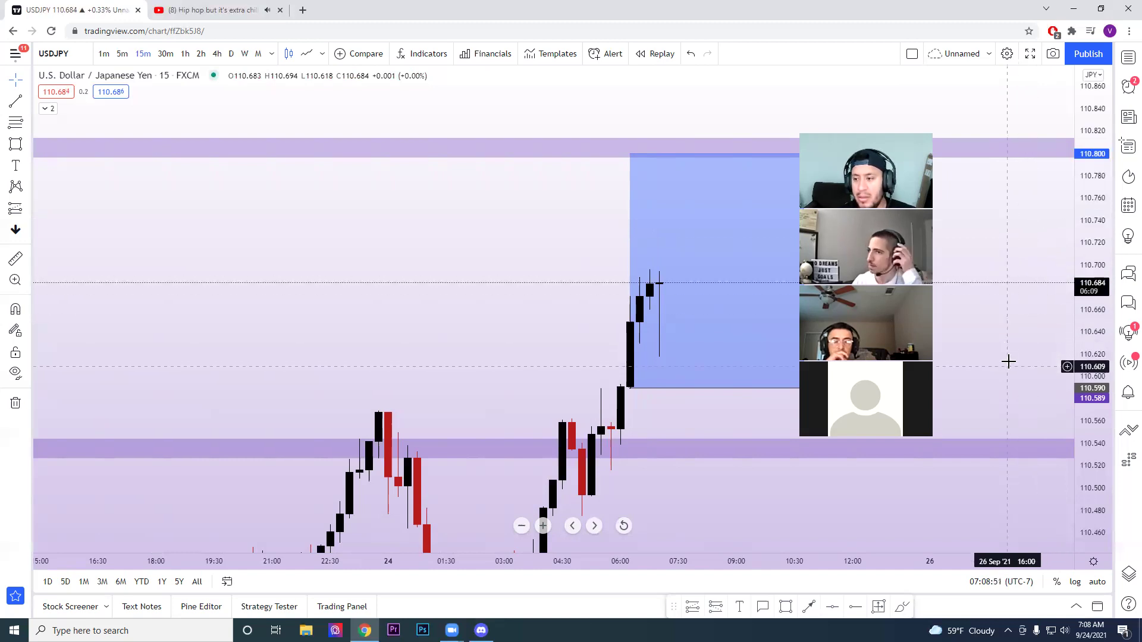
click(123, 53)
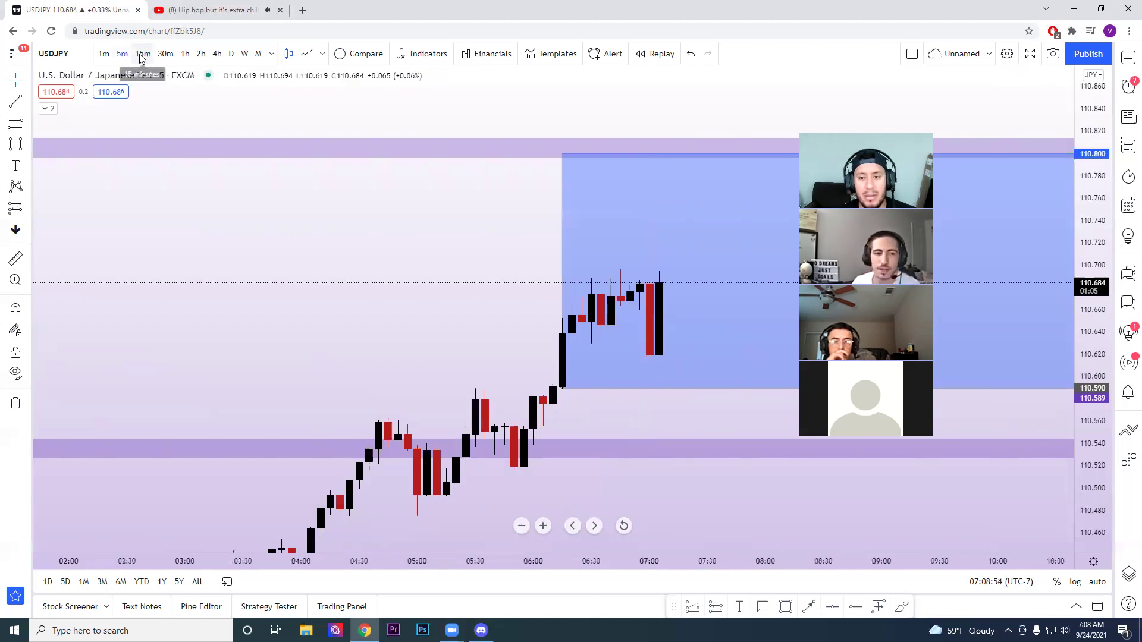
click(141, 55)
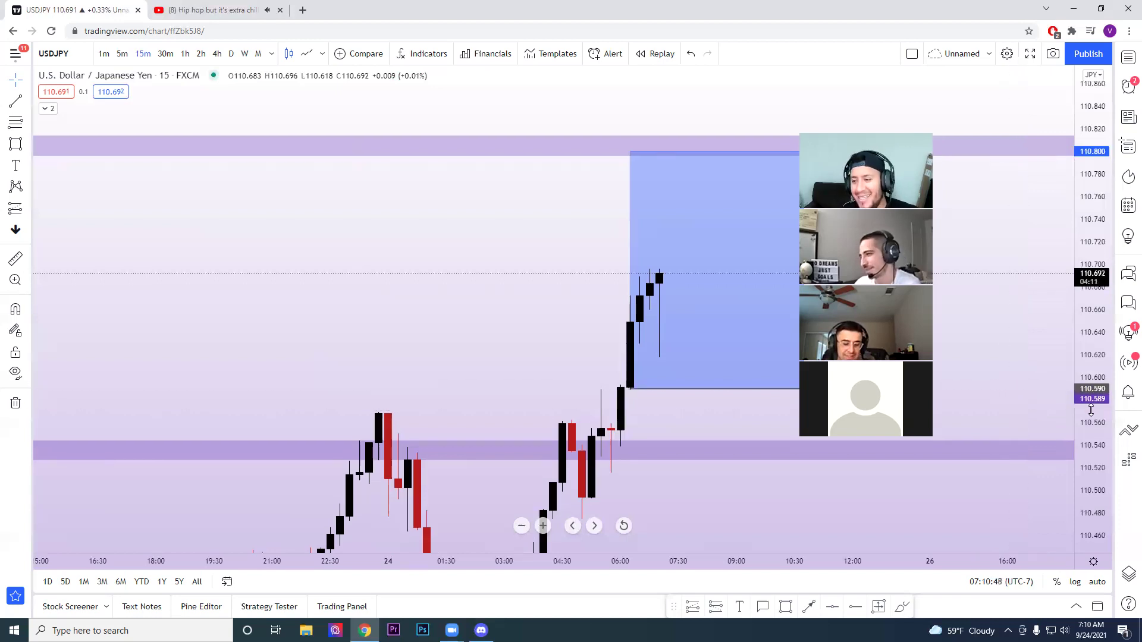
scroll(1003, 388, down, 1)
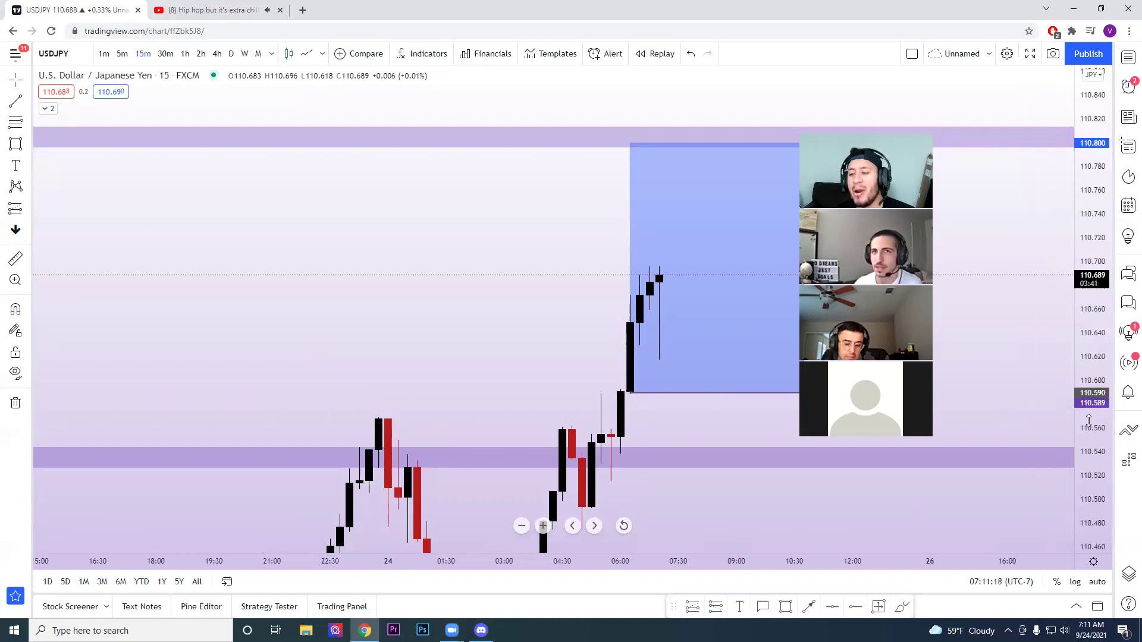
drag(1094, 420, 1094, 415)
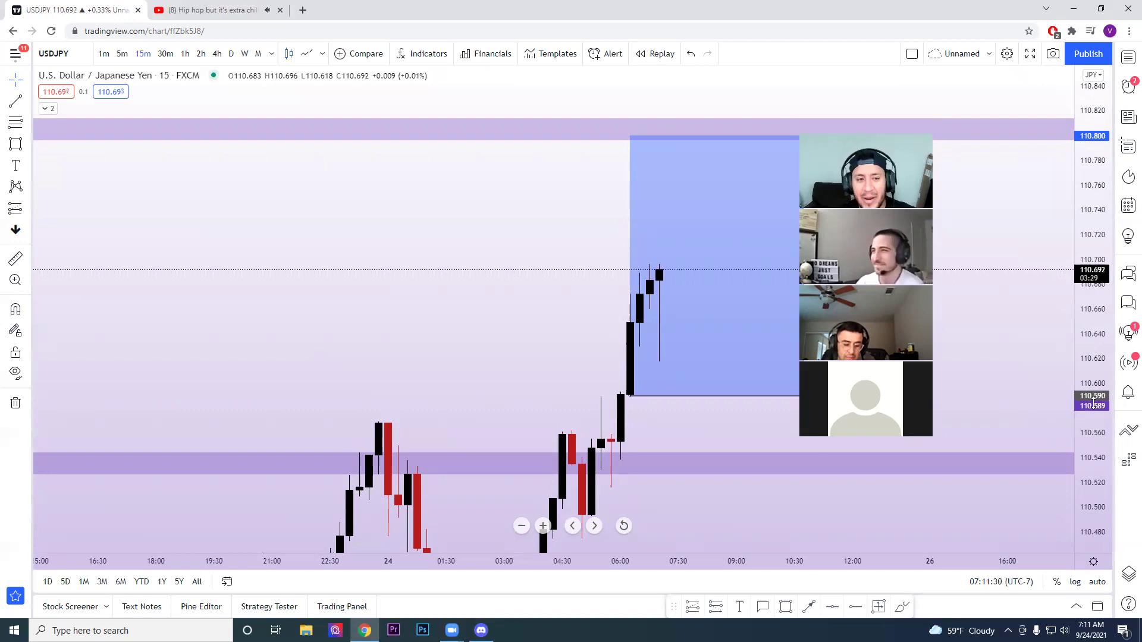
click(645, 182)
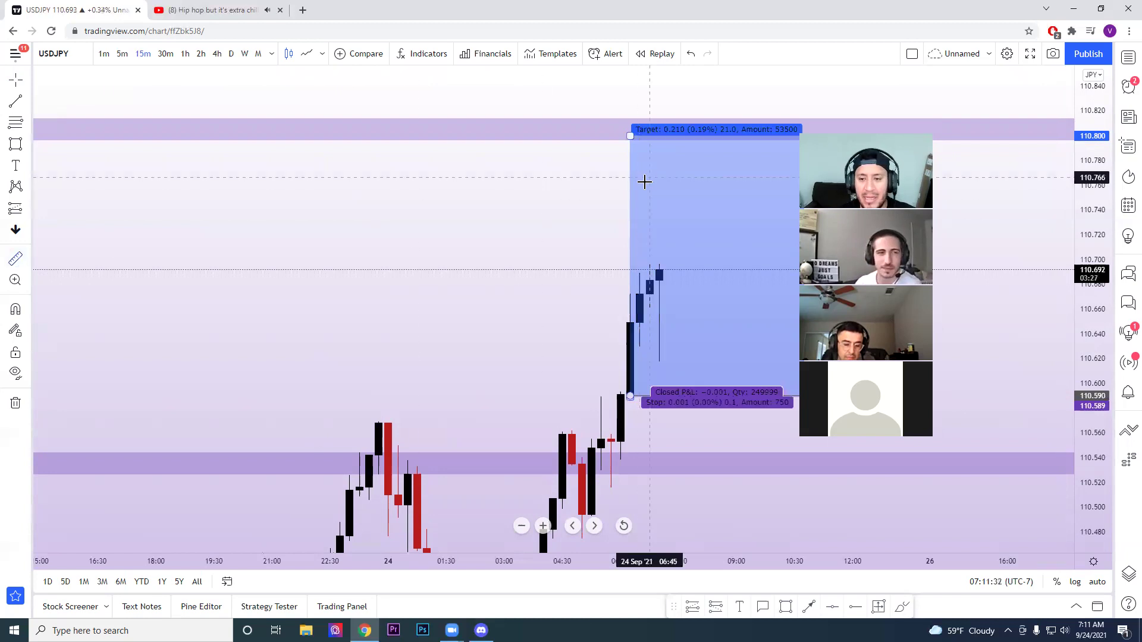
click(589, 260)
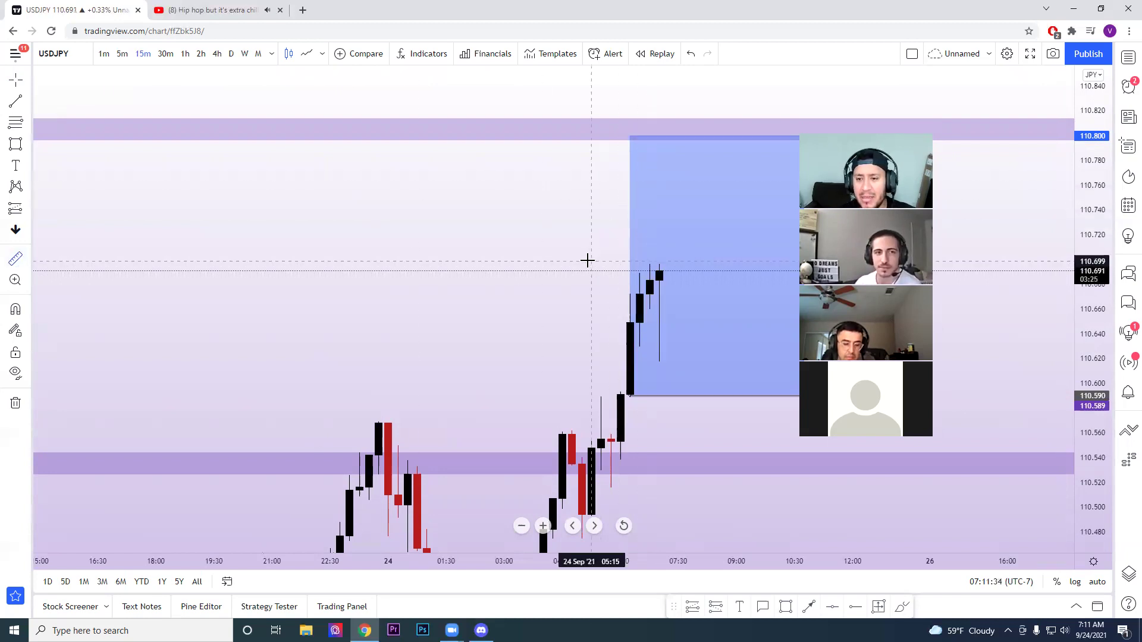
drag(597, 264, 597, 360)
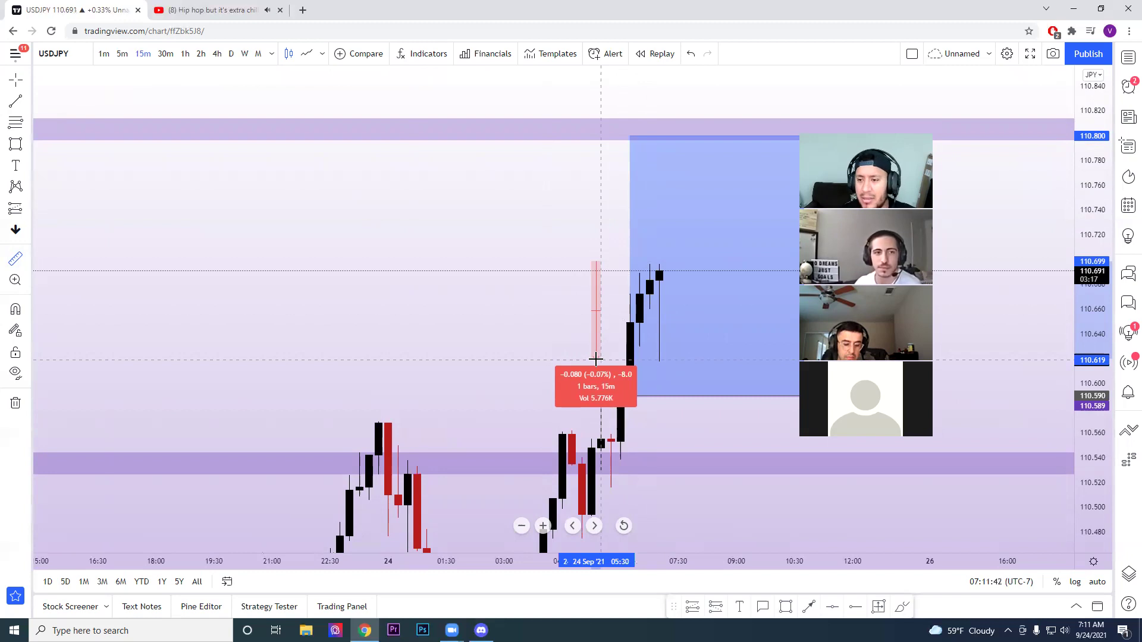
click(596, 360)
mouse_move(792, 301)
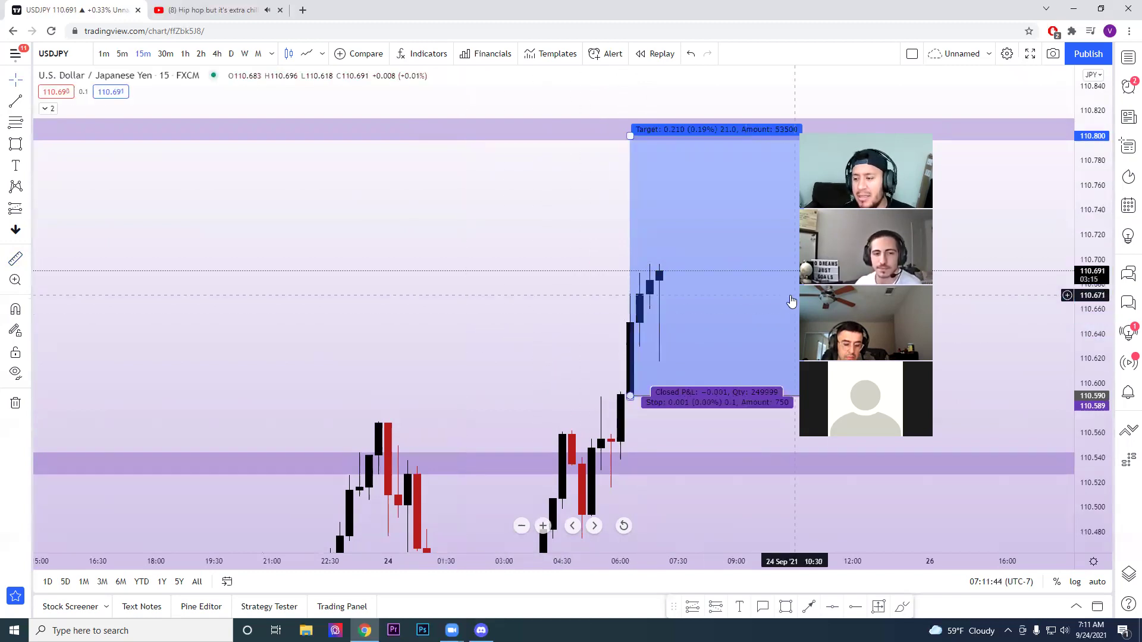
click(983, 357)
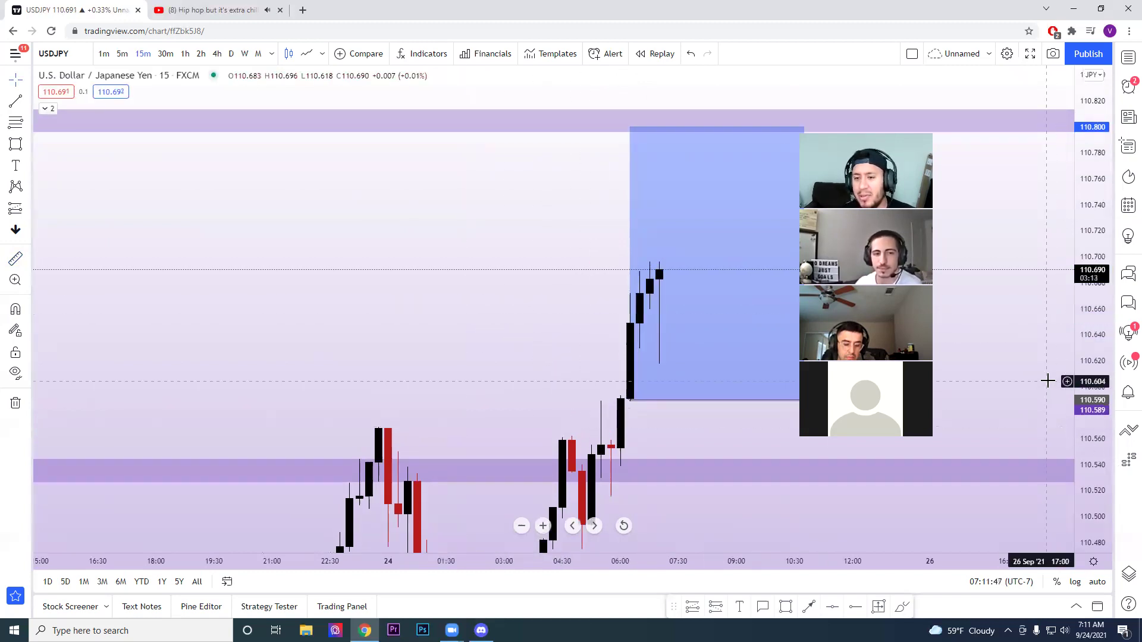
scroll(1047, 382, down, 1)
drag(1104, 285, 1105, 272)
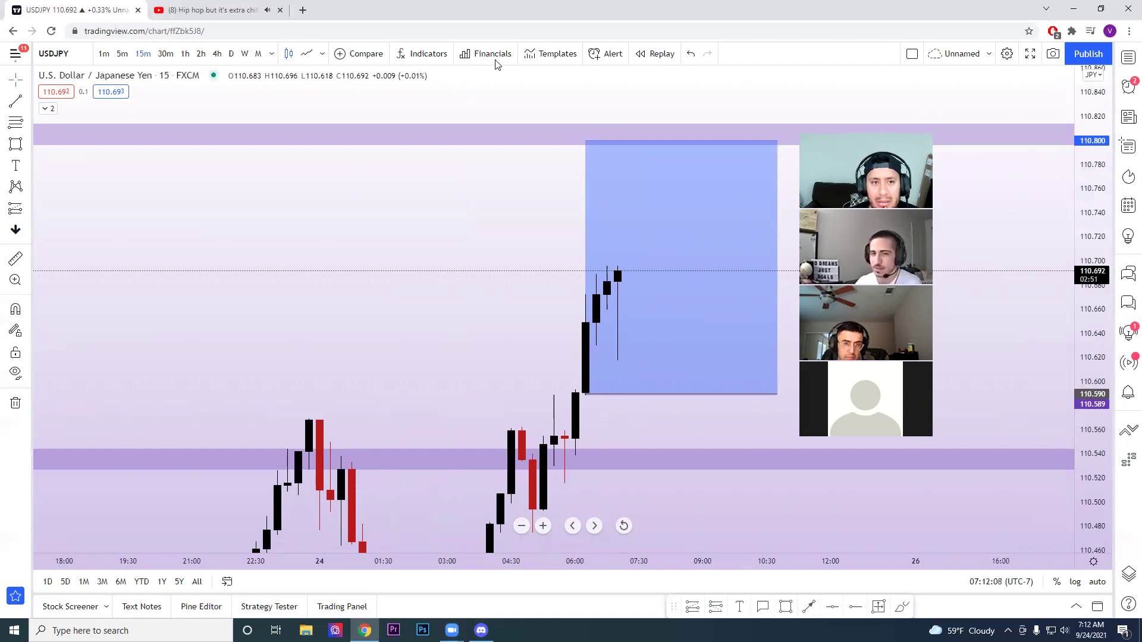
click(185, 53)
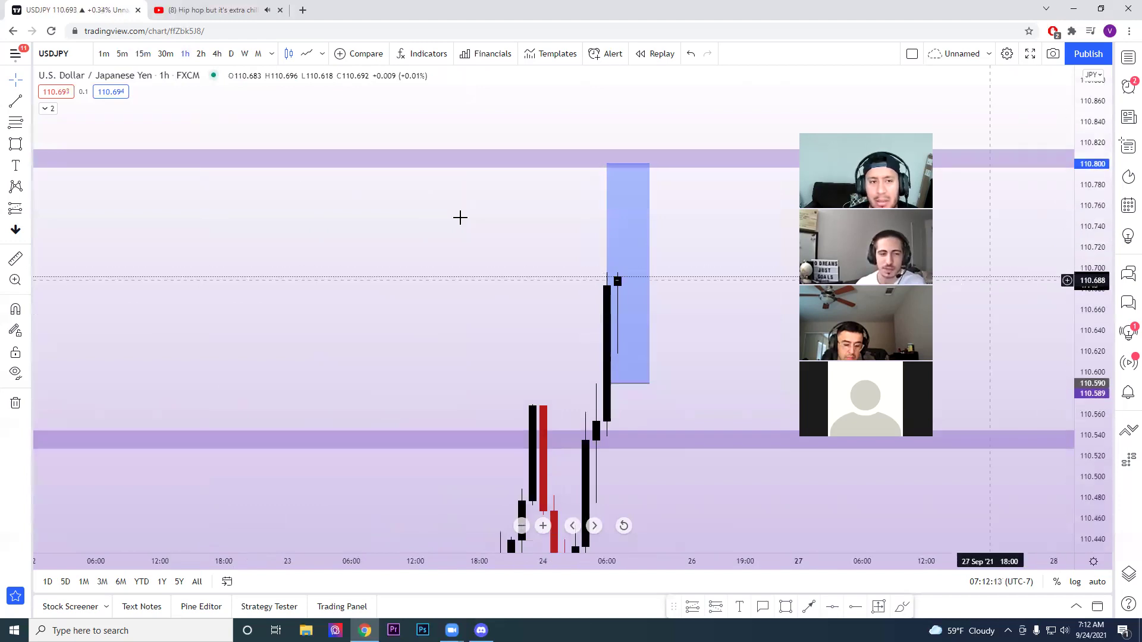
click(143, 54)
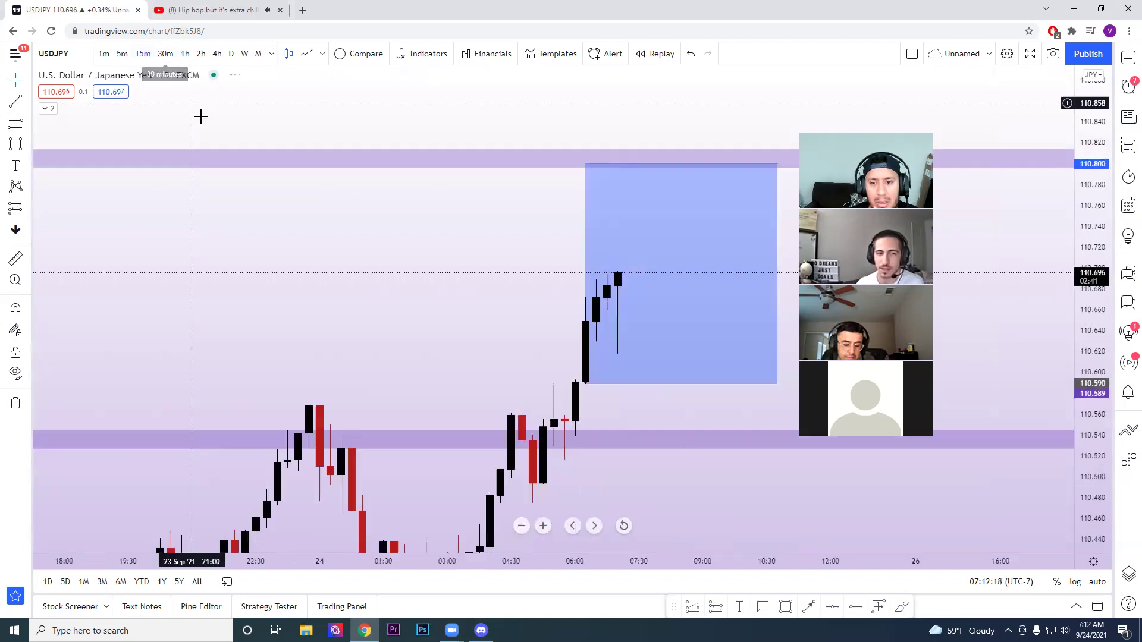
click(678, 330)
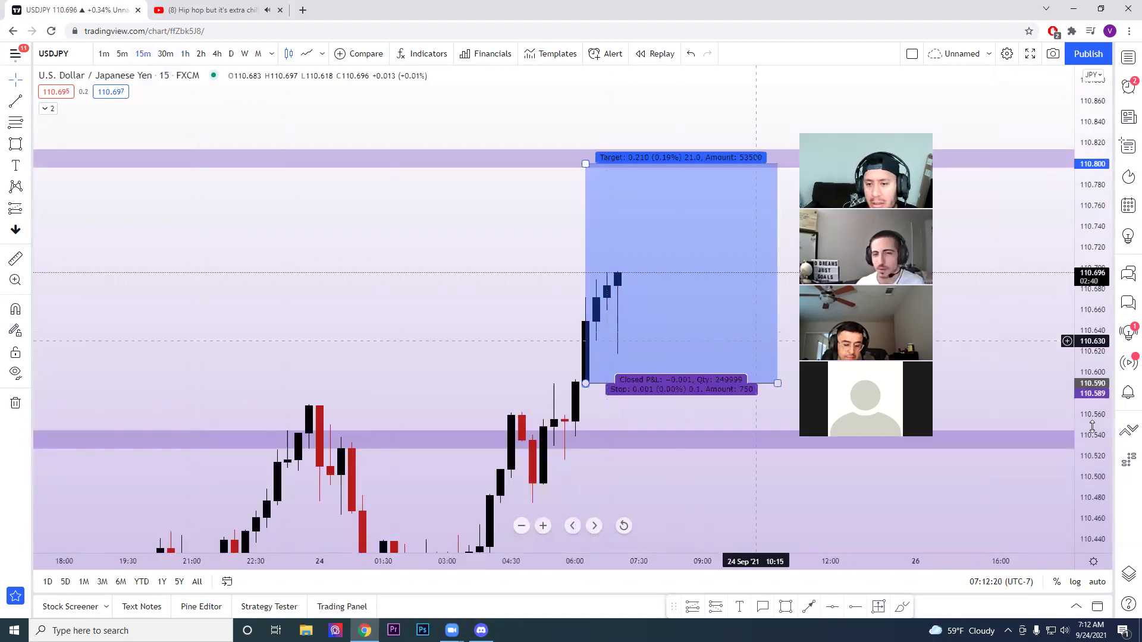
mouse_move(1091, 349)
mouse_down()
mouse_move(1091, 304)
mouse_move(1030, 313)
mouse_up()
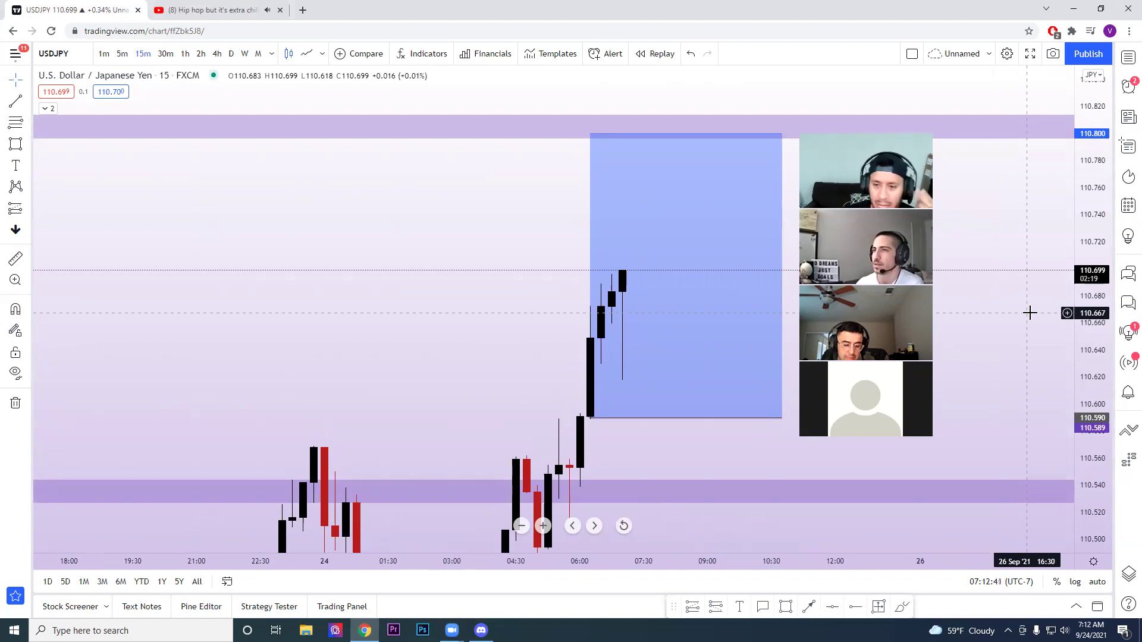
click(630, 314)
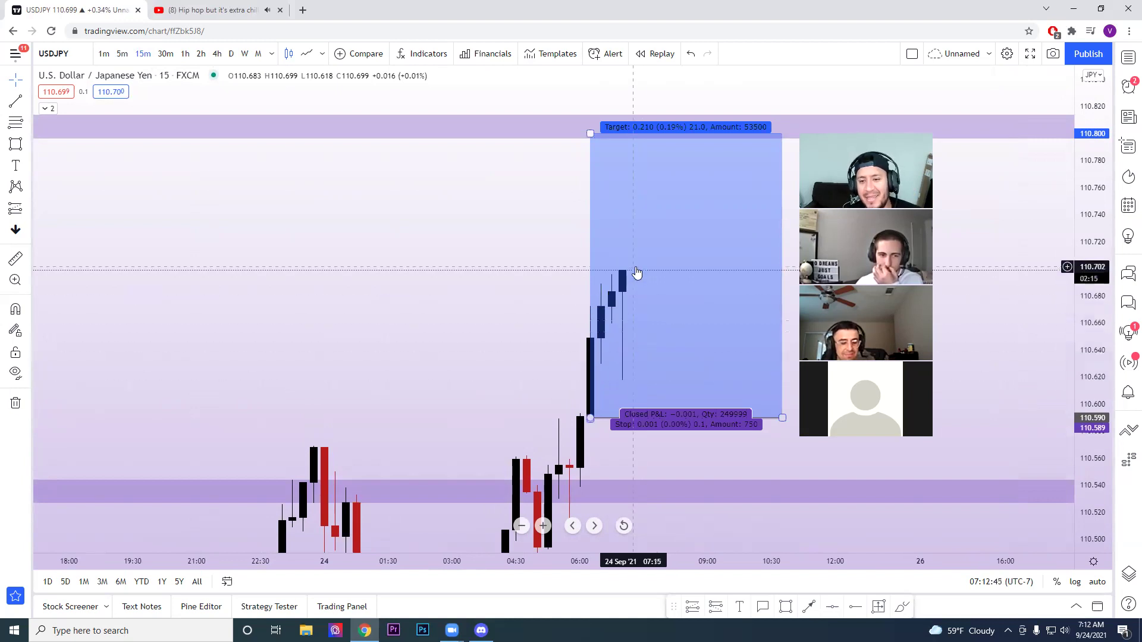
click(494, 328)
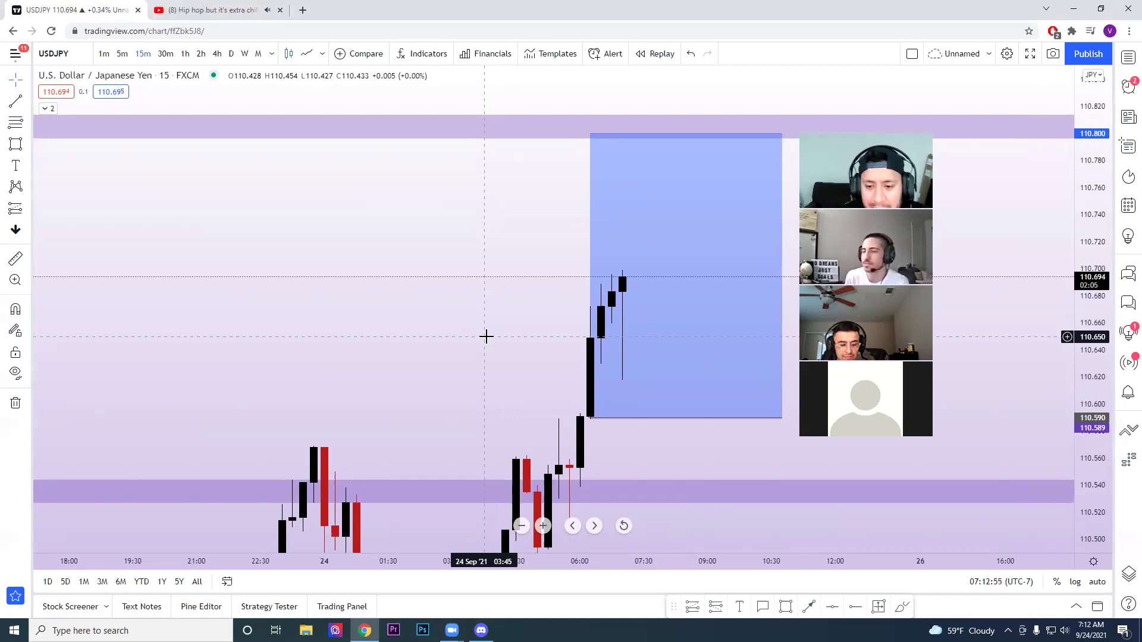
Take a quick price-range measurement on the USDJPY chart and dismiss it.
key(alt+h)
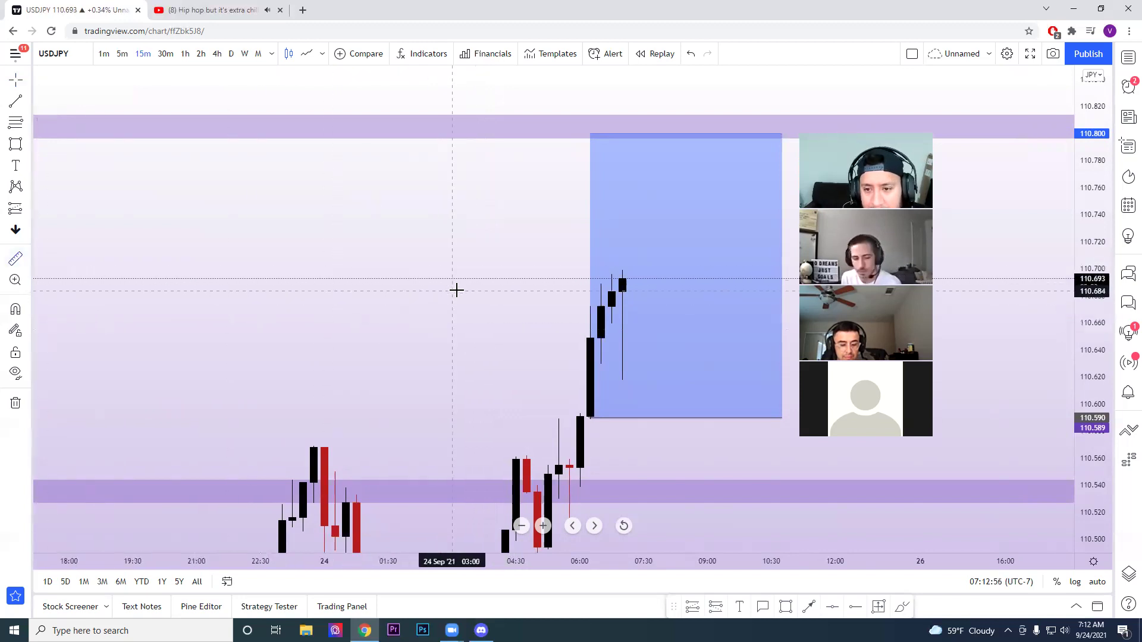
click(454, 292)
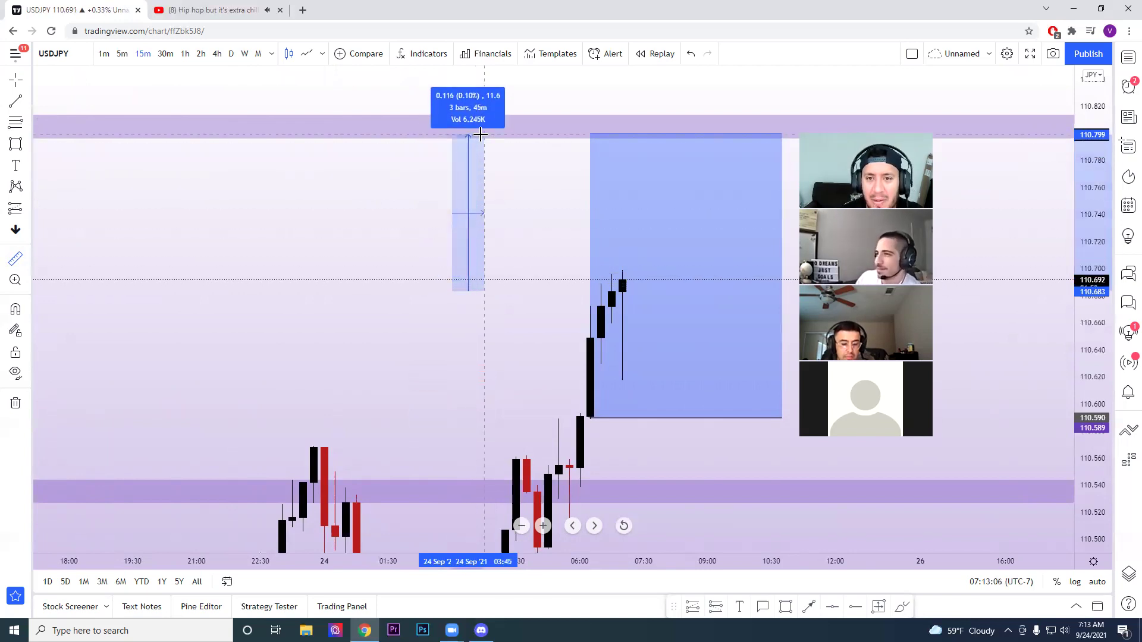
key(Escape)
Compress the price scale, open the watchlist, and load NZDUSD.
click(661, 260)
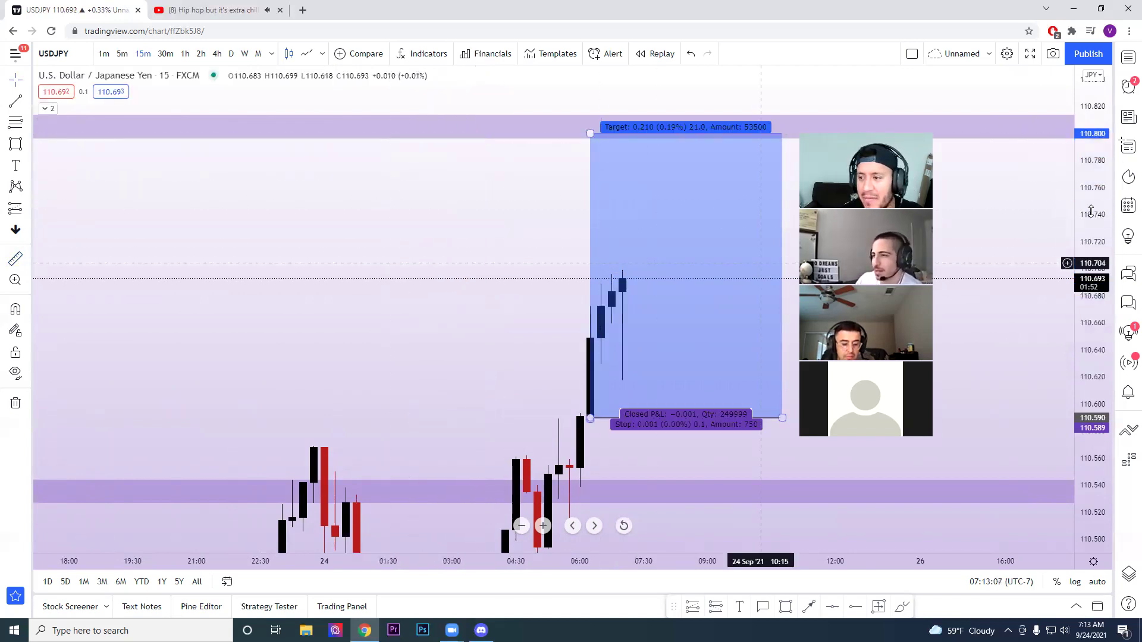
drag(1090, 211, 1068, 290)
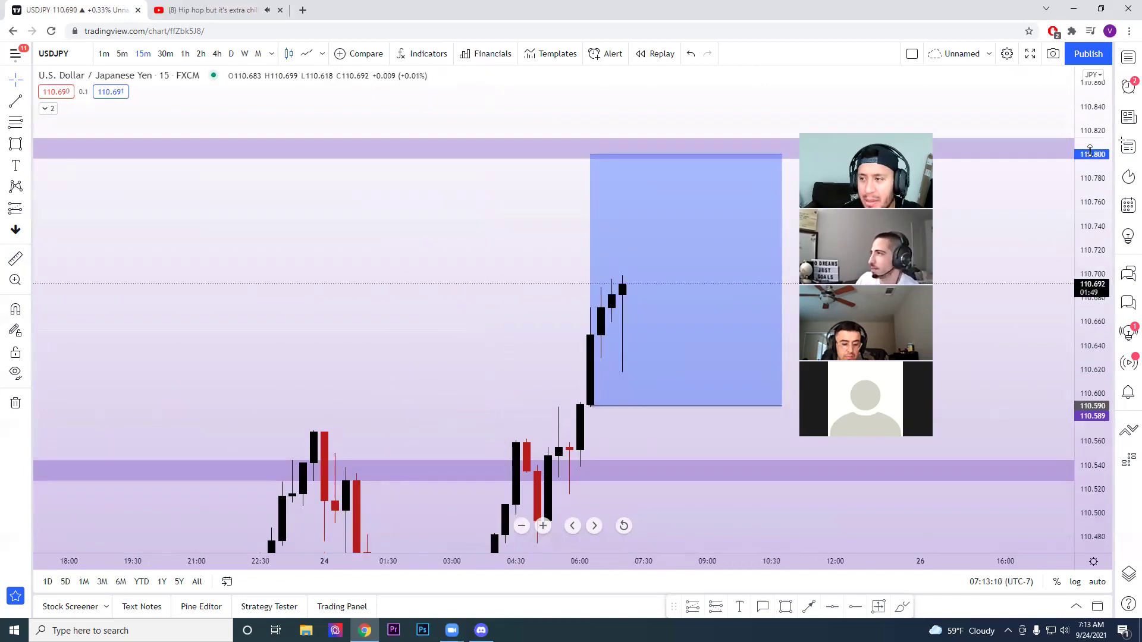
click(1128, 82)
click(1027, 117)
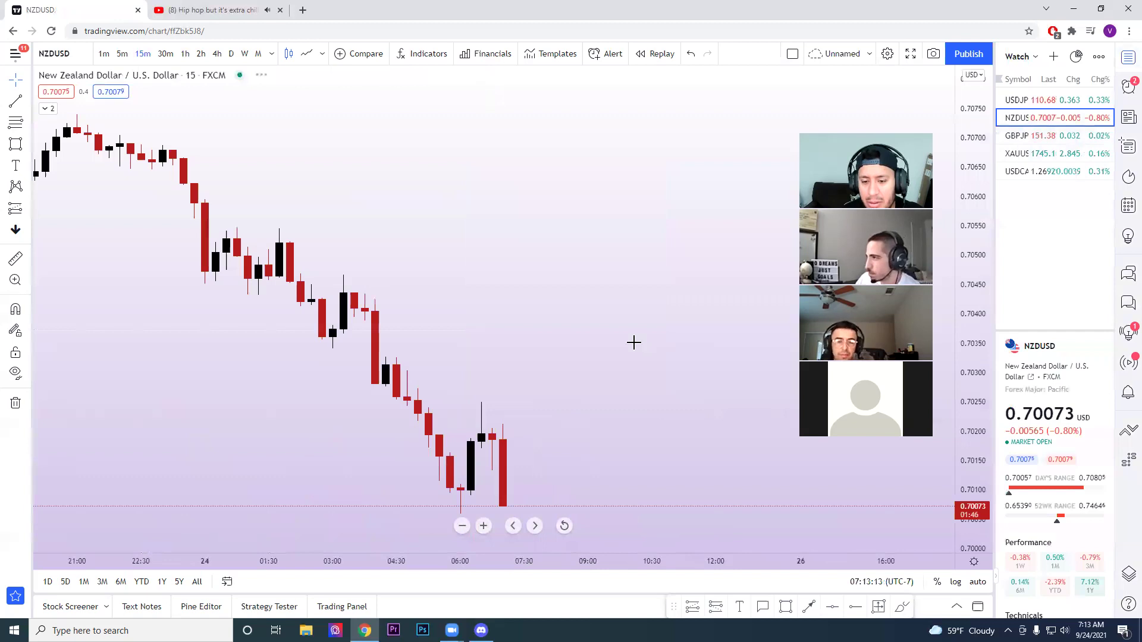
scroll(650, 348, down, 5)
Measure an earlier NZDUSD move, then return to the USDJPY chart.
drag(645, 454, 545, 414)
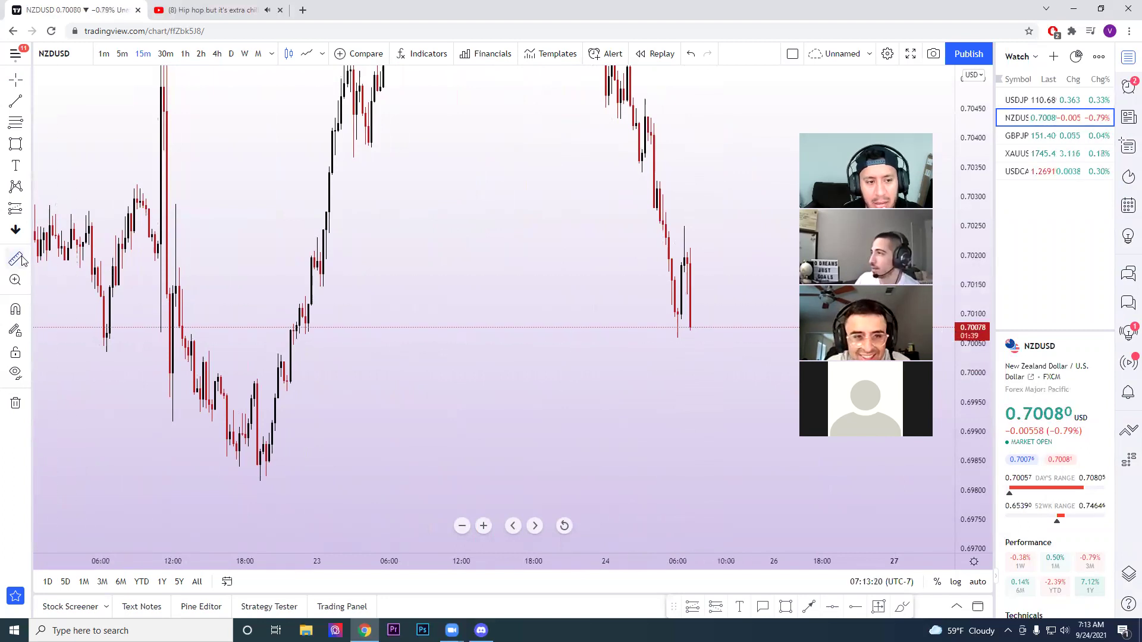
key(alt+b)
drag(297, 384, 303, 294)
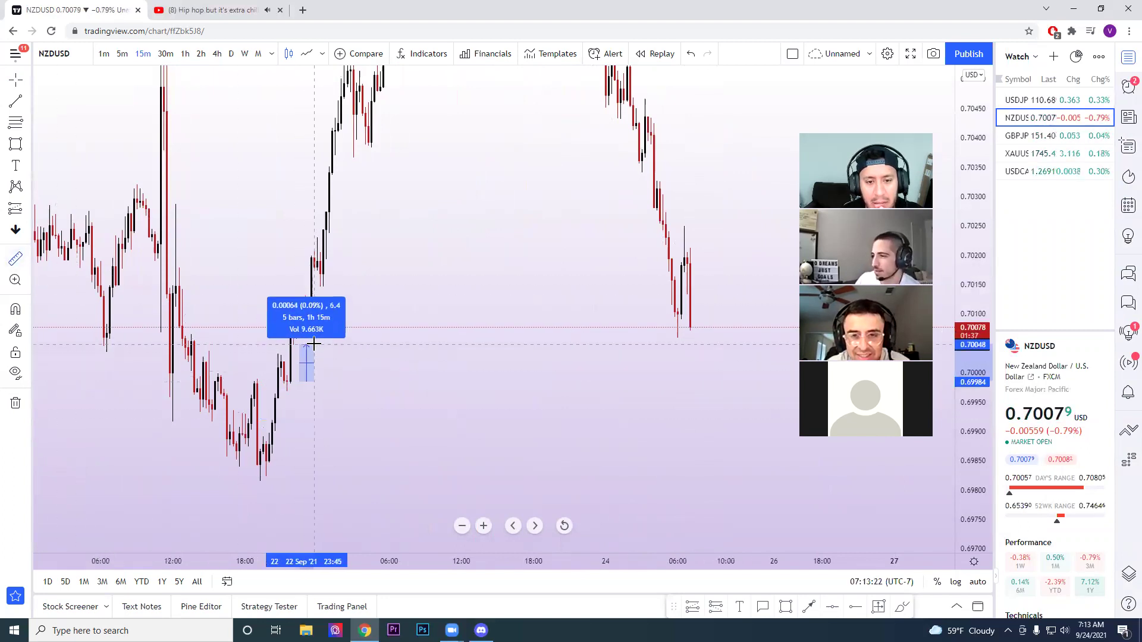
key(Escape)
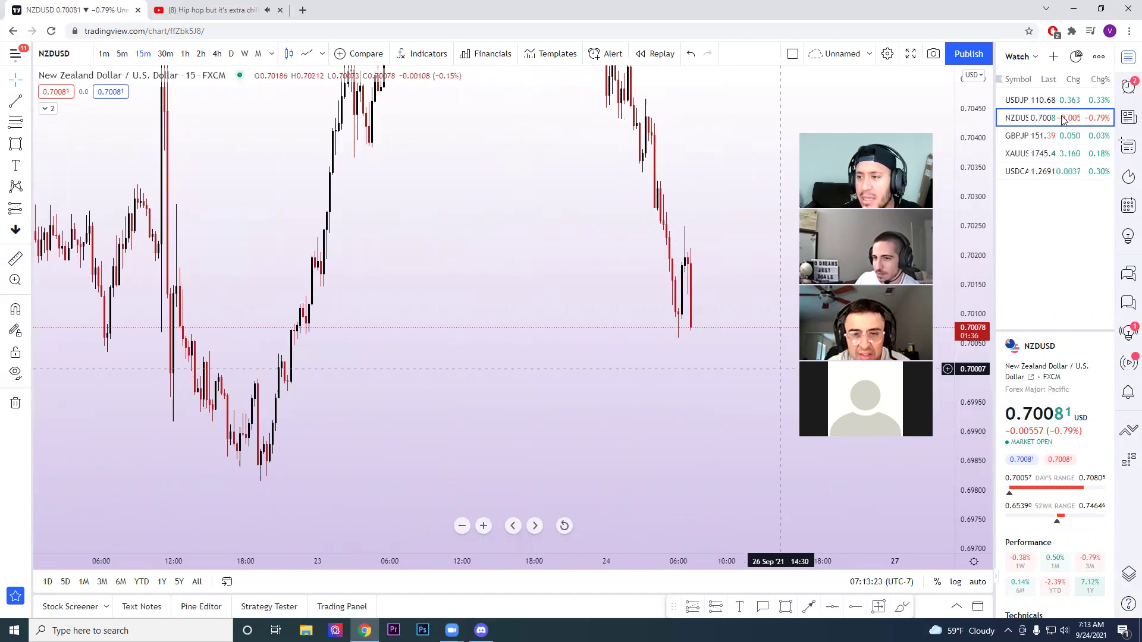
click(1042, 99)
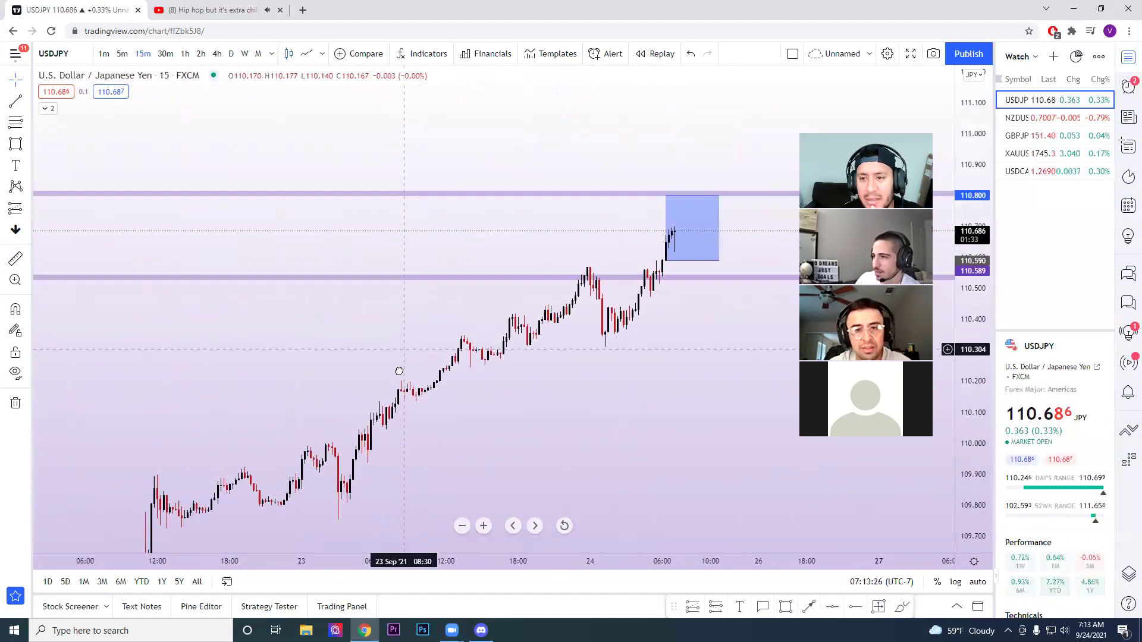
scroll(459, 402, up, 3)
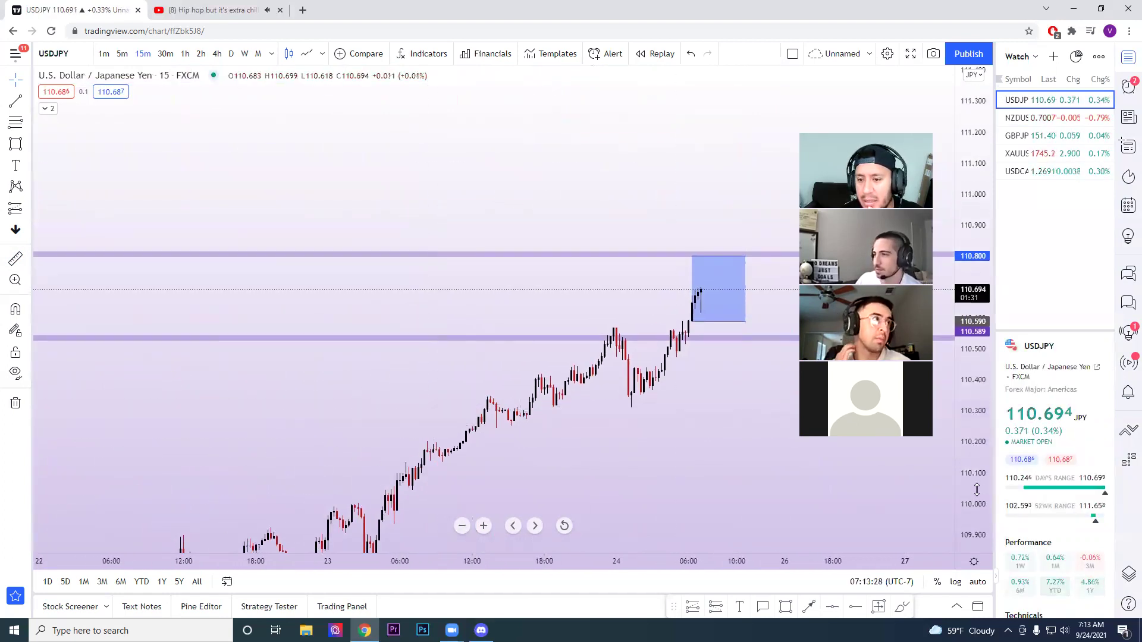
Close the watchlist and rescale the price axis around the long-position box.
drag(971, 322, 972, 257)
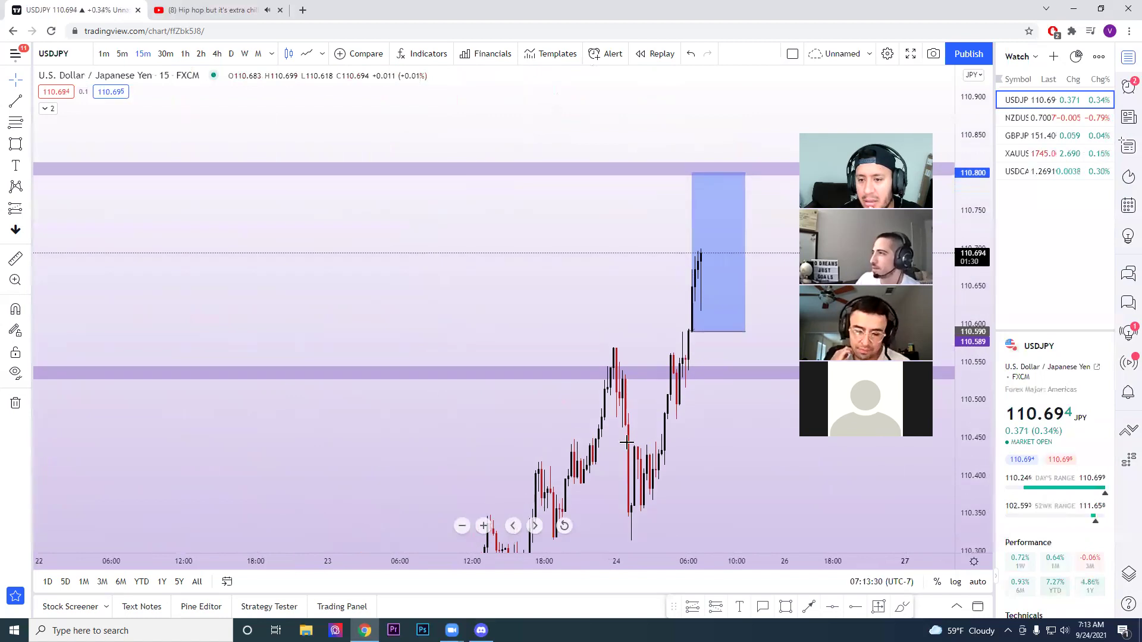
click(1128, 56)
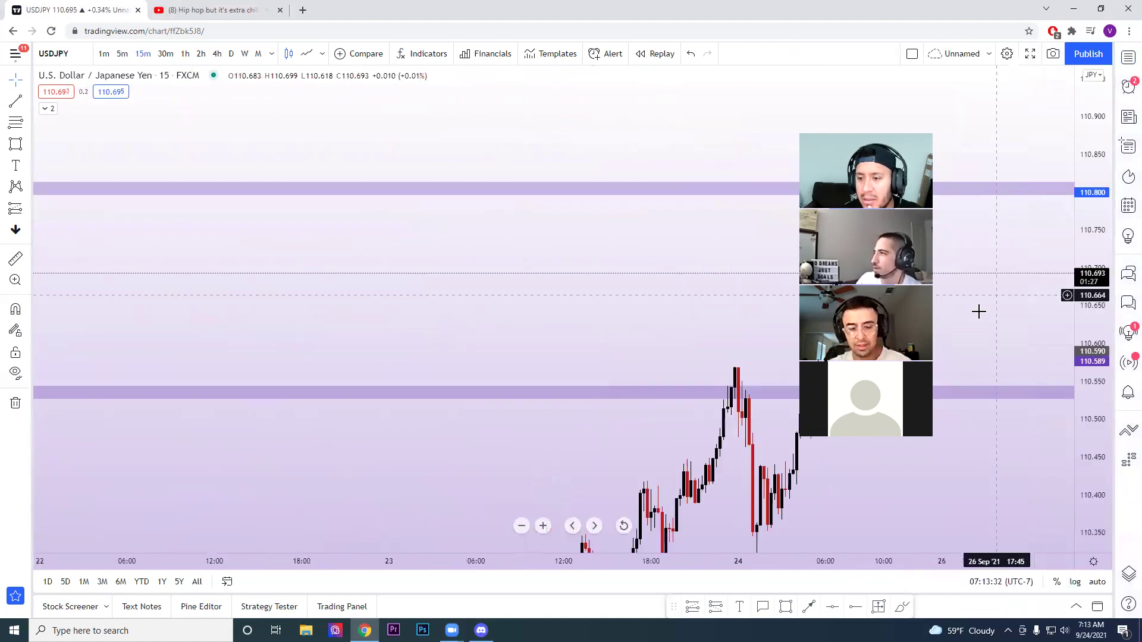
scroll(567, 348, up, 3)
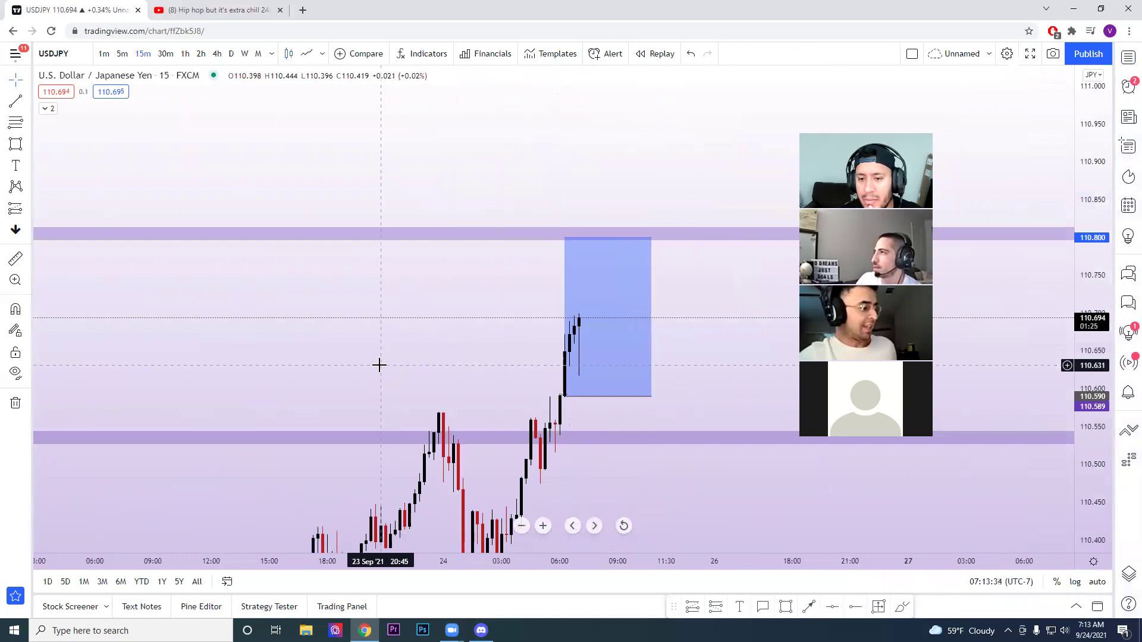
mouse_move(567, 348)
mouse_down()
mouse_move(529, 361)
mouse_move(571, 365)
mouse_up()
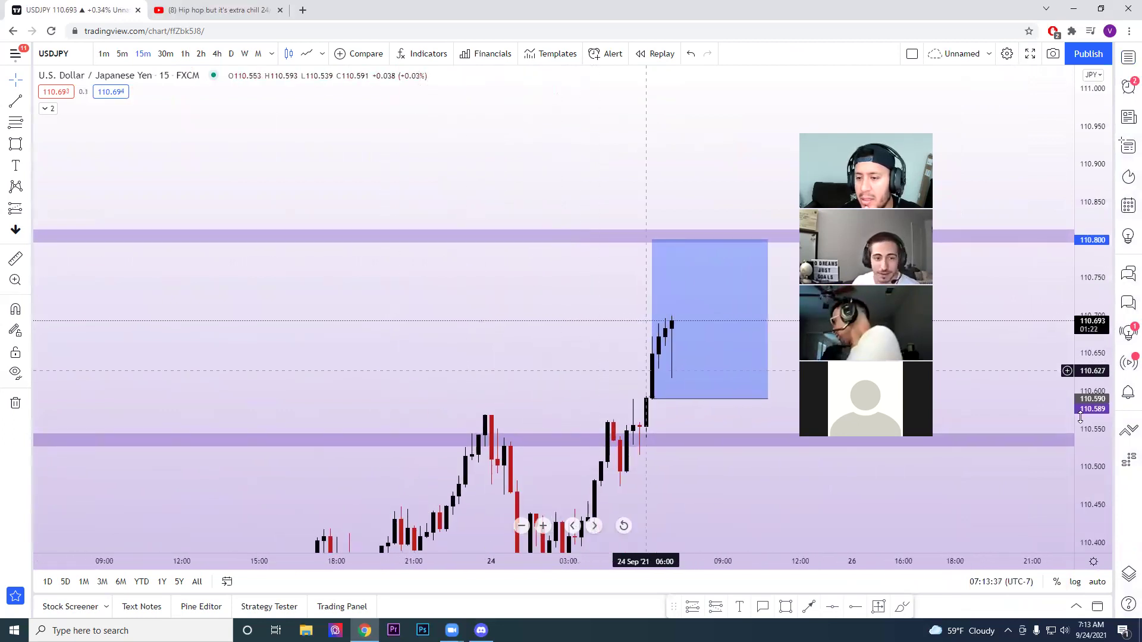
drag(1091, 358, 1090, 402)
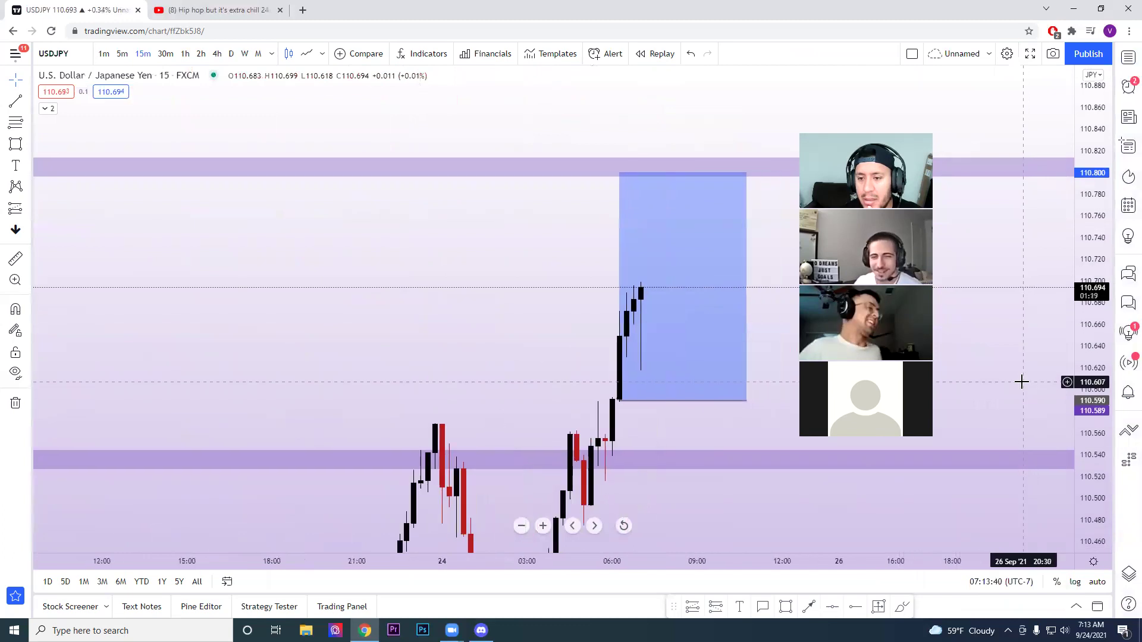
scroll(1028, 384, down, 2)
drag(1018, 375, 999, 366)
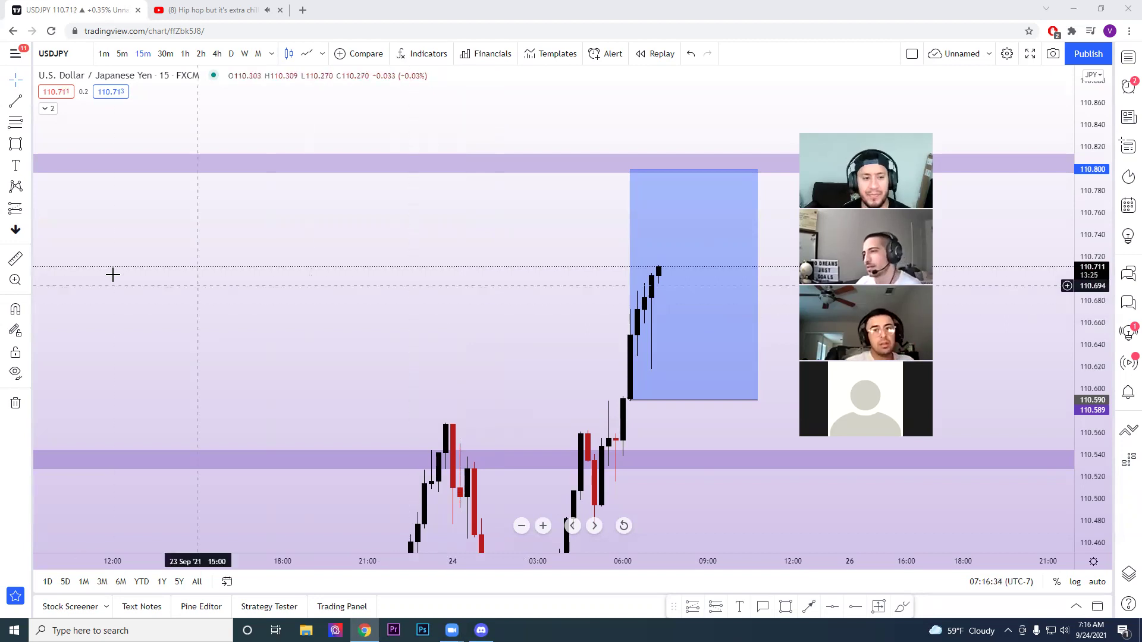
mouse_move(682, 286)
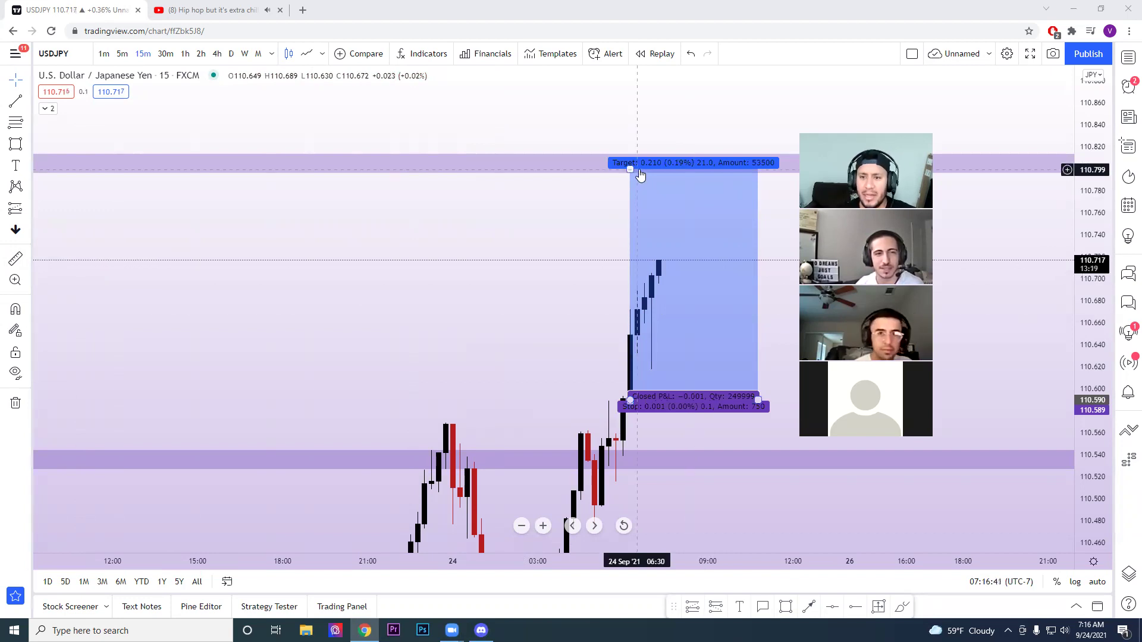
Move the long-position target down to about 110.718 and deselect the box.
drag(631, 171, 633, 258)
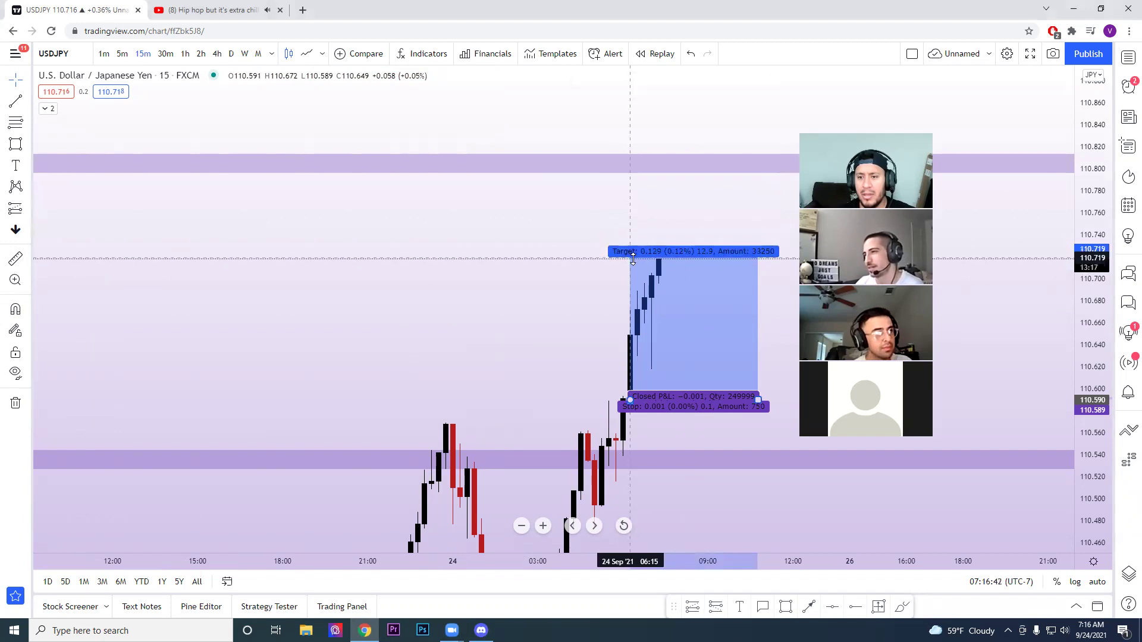
click(572, 275)
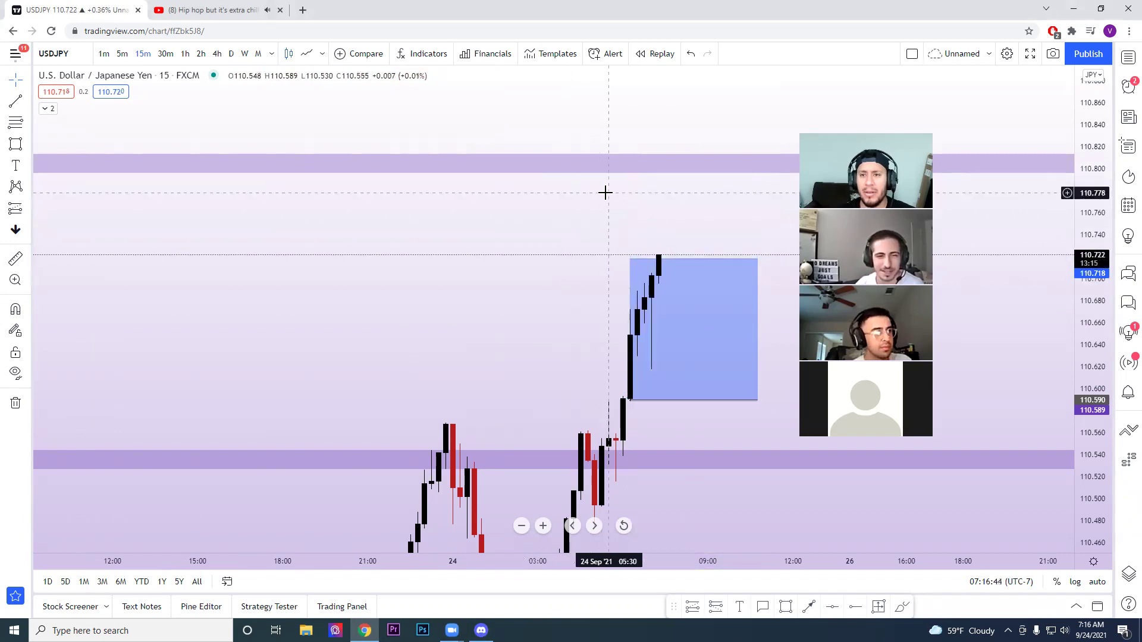